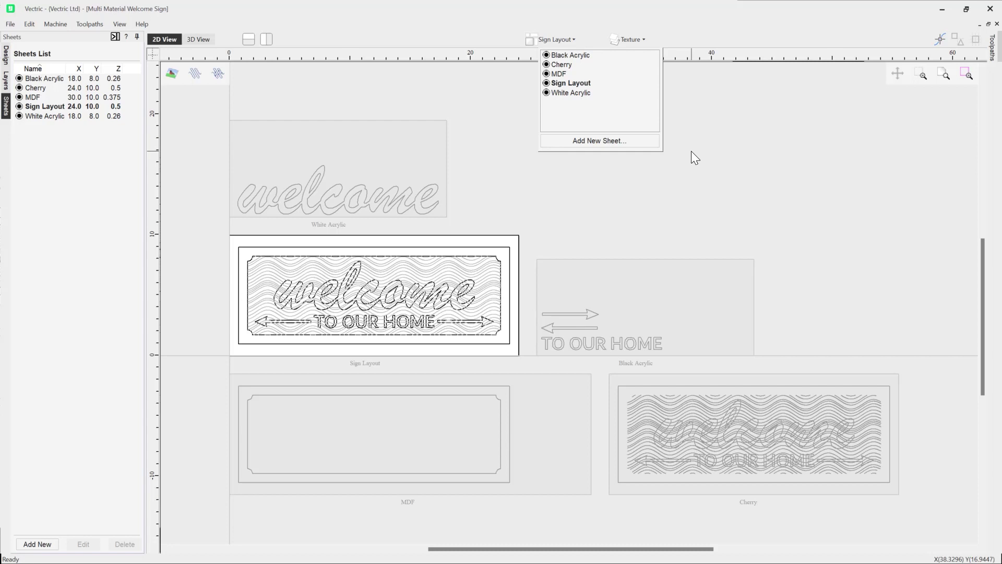
Close the Multi Material Welcome Sign job from the File menu
left_click(16, 26)
left_click(42, 73)
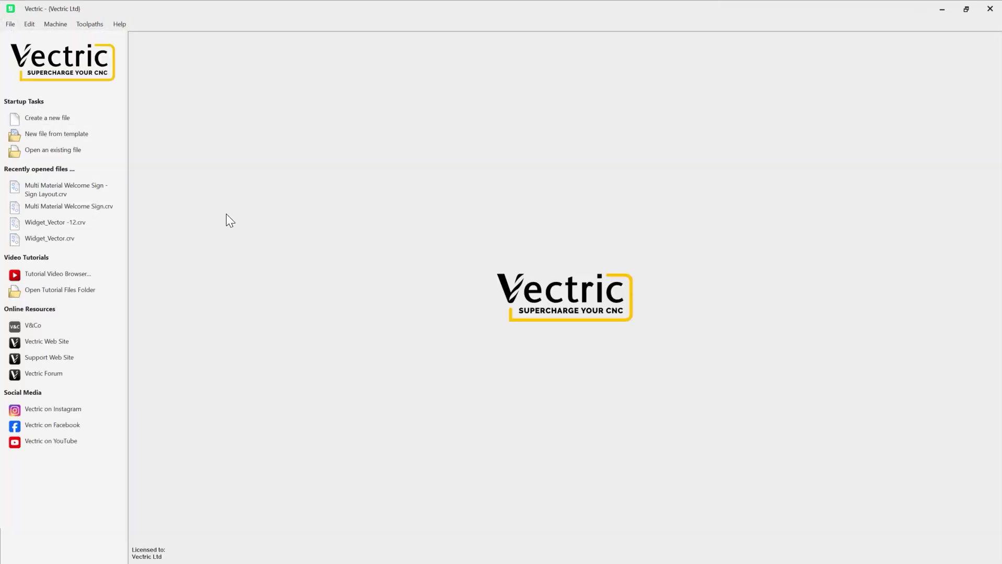
Reopen 'Multi Material Welcome Sign - Sign Layout.crv' from recent files and show its Sheets list
left_click(49, 189)
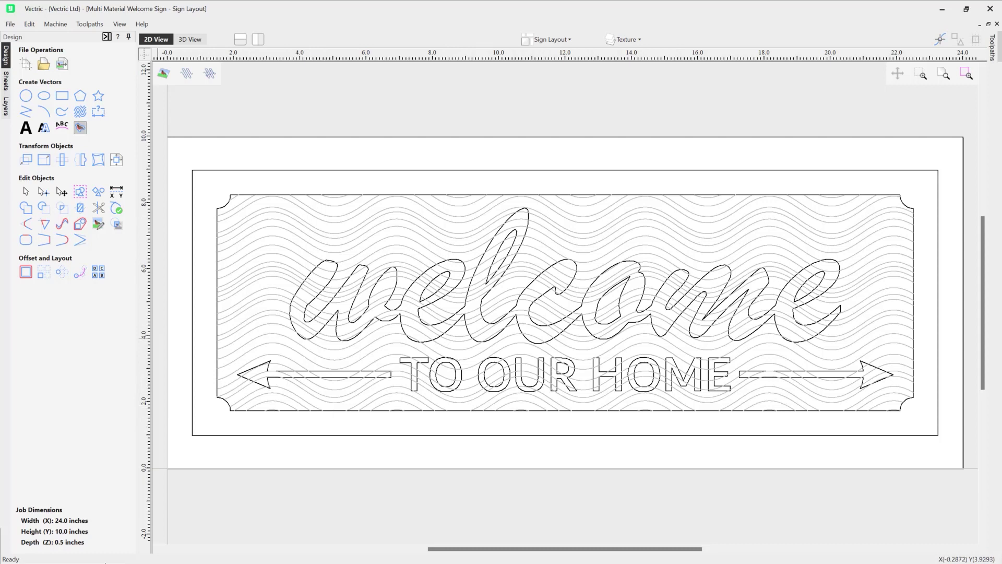
left_click(6, 85)
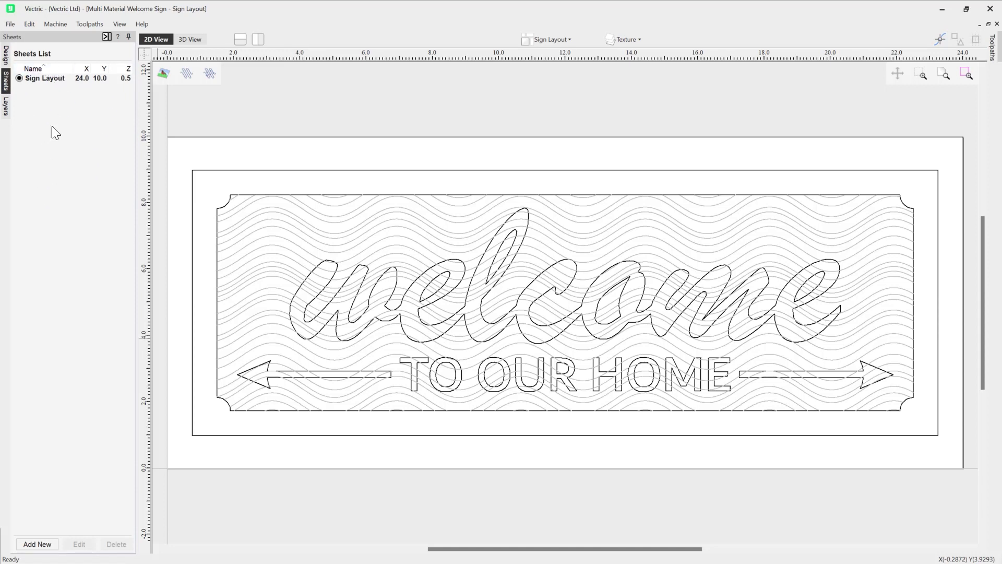
left_click(548, 40)
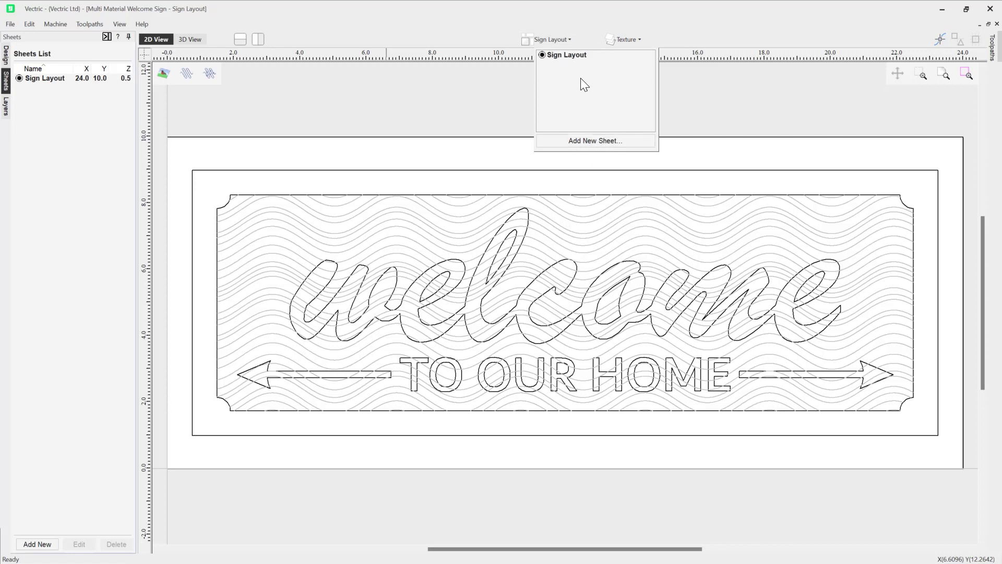
left_click(506, 82)
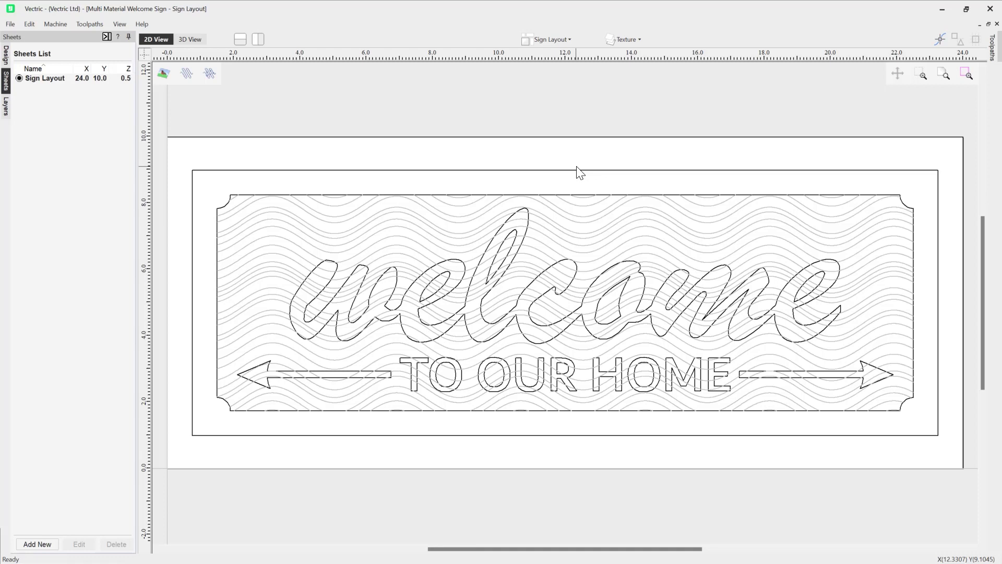
key("F3")
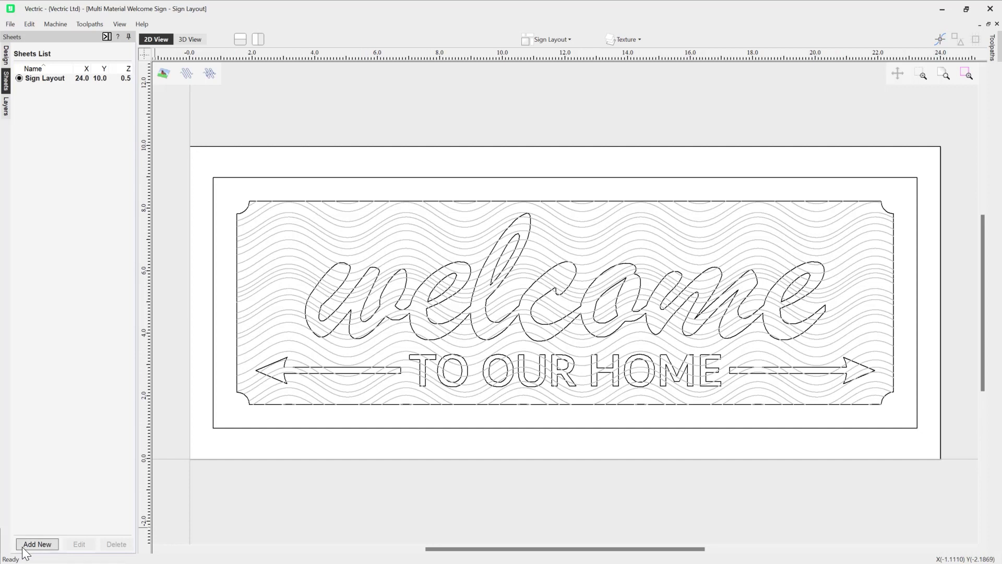
Add a 24 x 10 x 0.5 sheet named Cherry, then toggle between it and Sign Layout
left_click(36, 544)
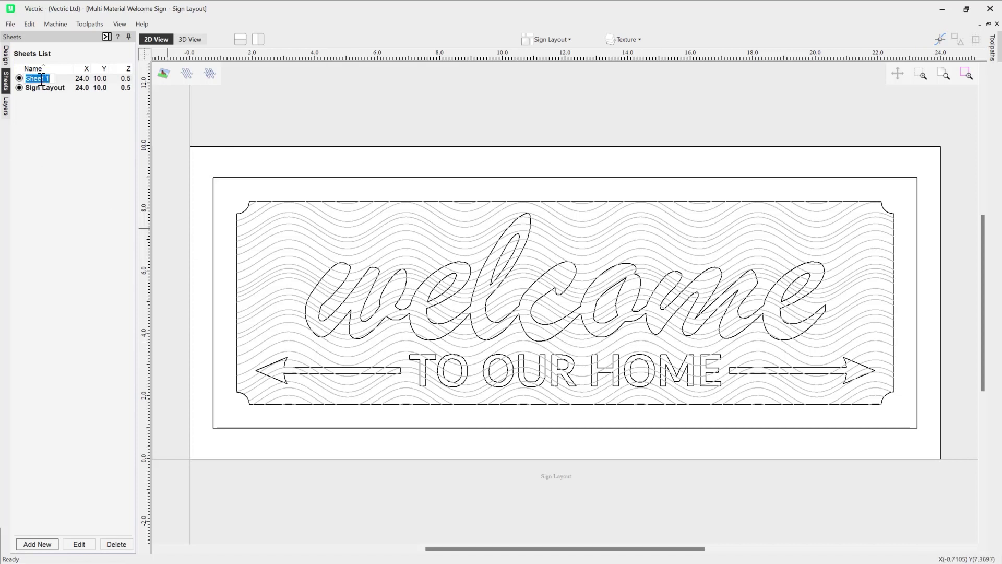
type("Cherry")
left_click(116, 105)
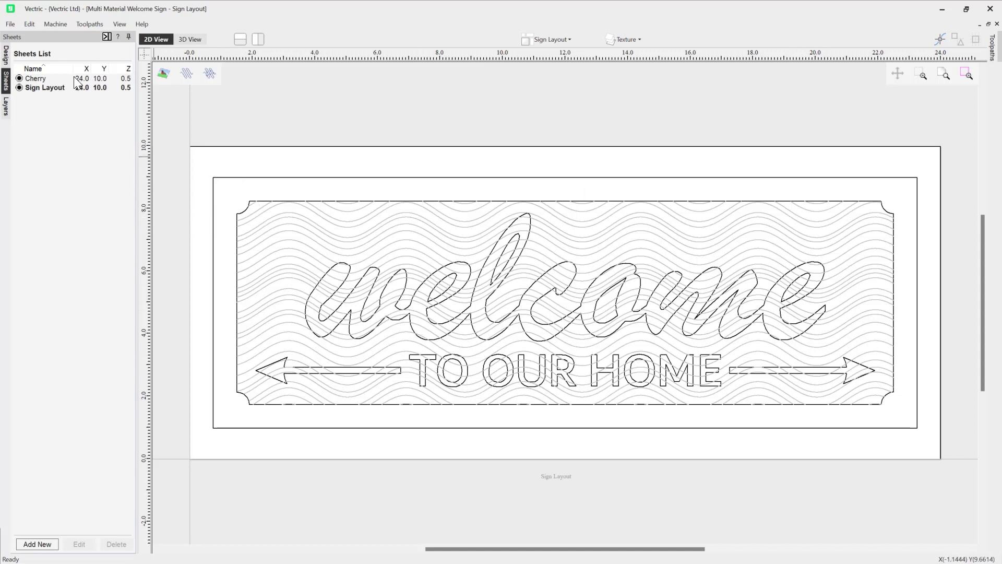
scroll(347, 291, "down", 5)
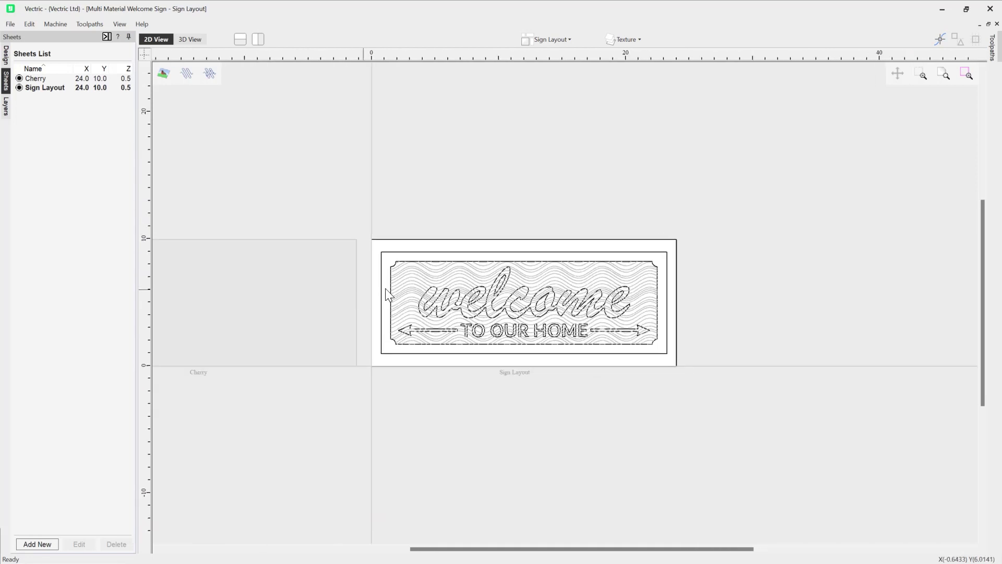
scroll(488, 284, "down", 1)
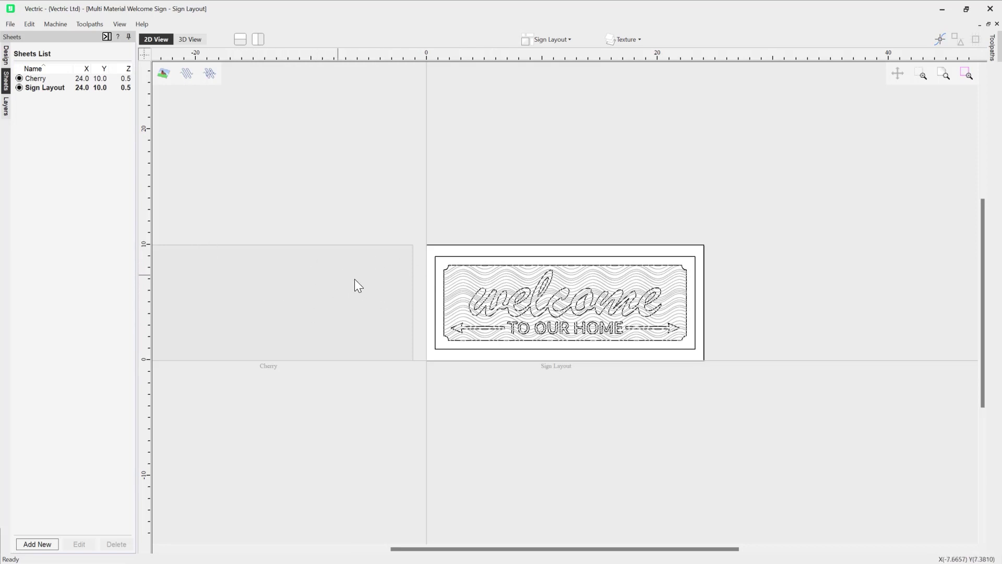
left_click(375, 290)
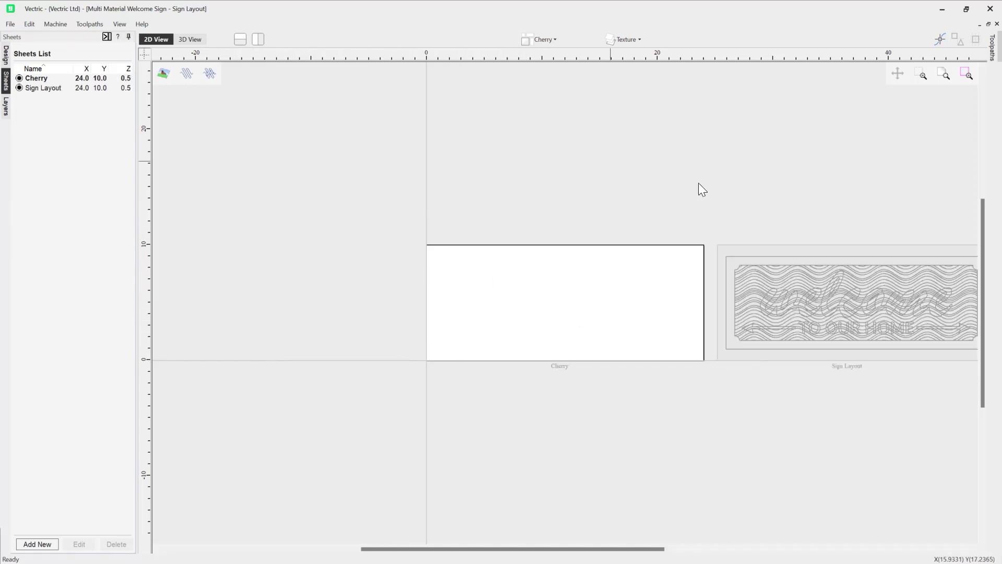
left_click(47, 89)
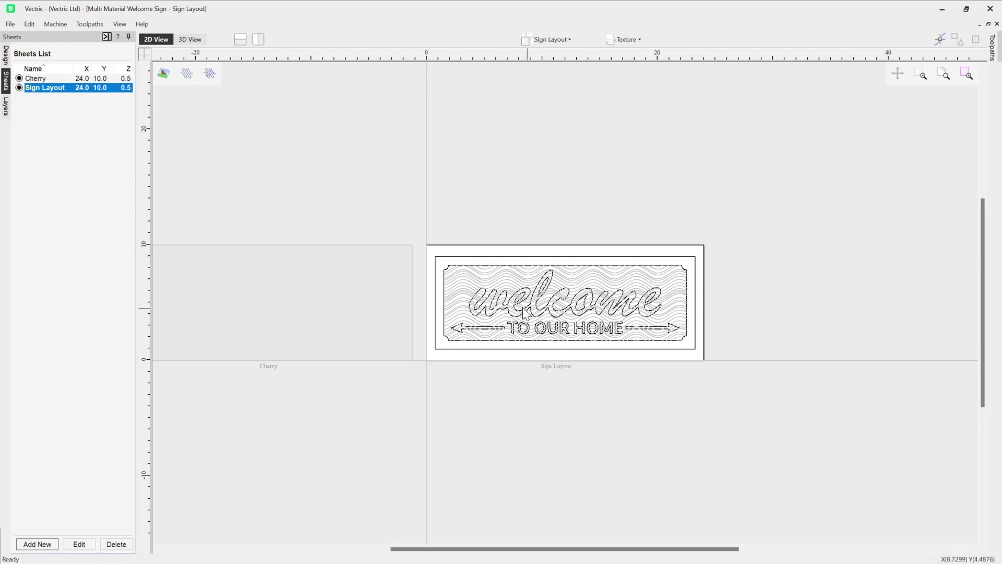
Box-select the entire welcome sign on Sign Layout and copy it to the Cherry sheet
left_click_drag(427, 248, 713, 374)
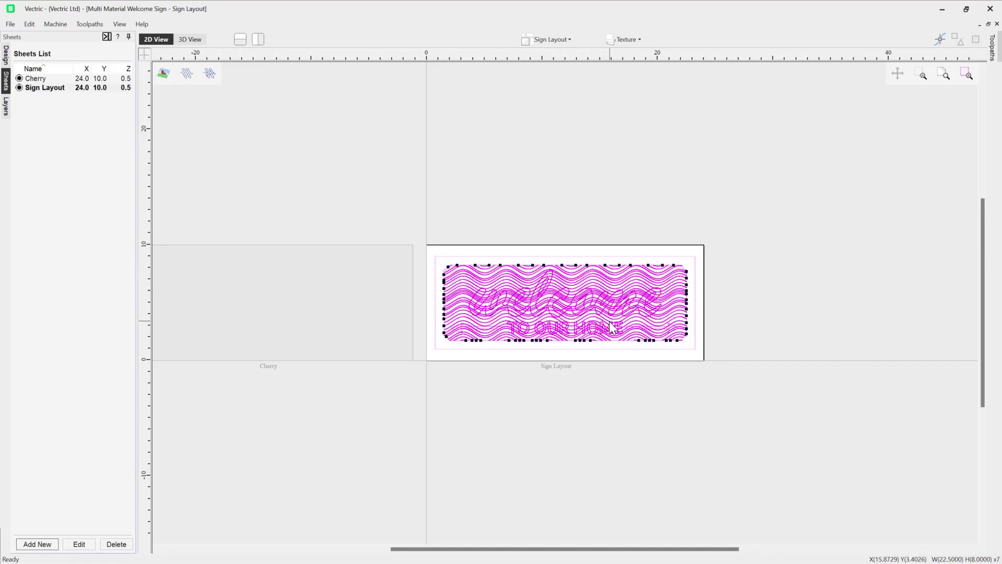
right_click(603, 281)
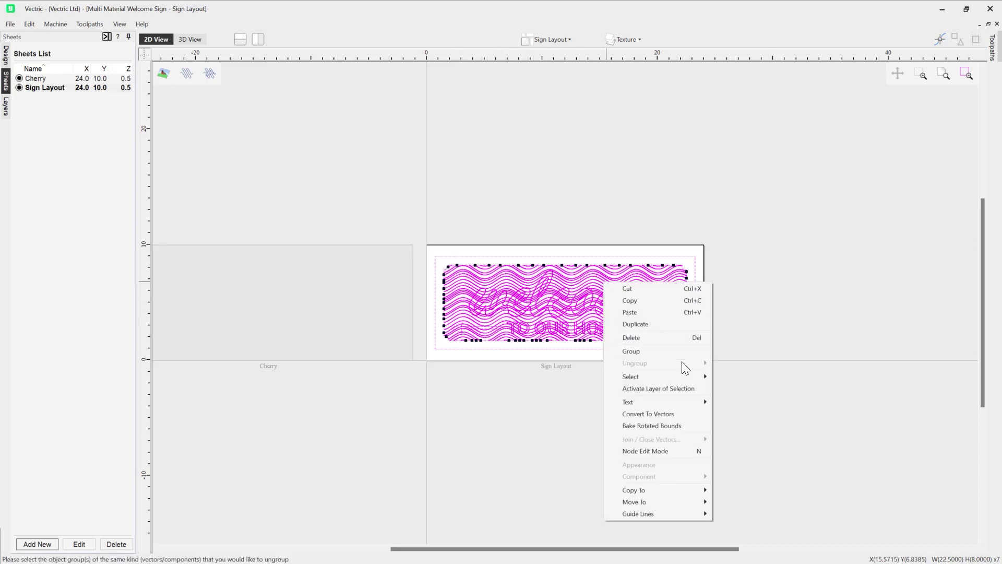
mouse_move(660, 491)
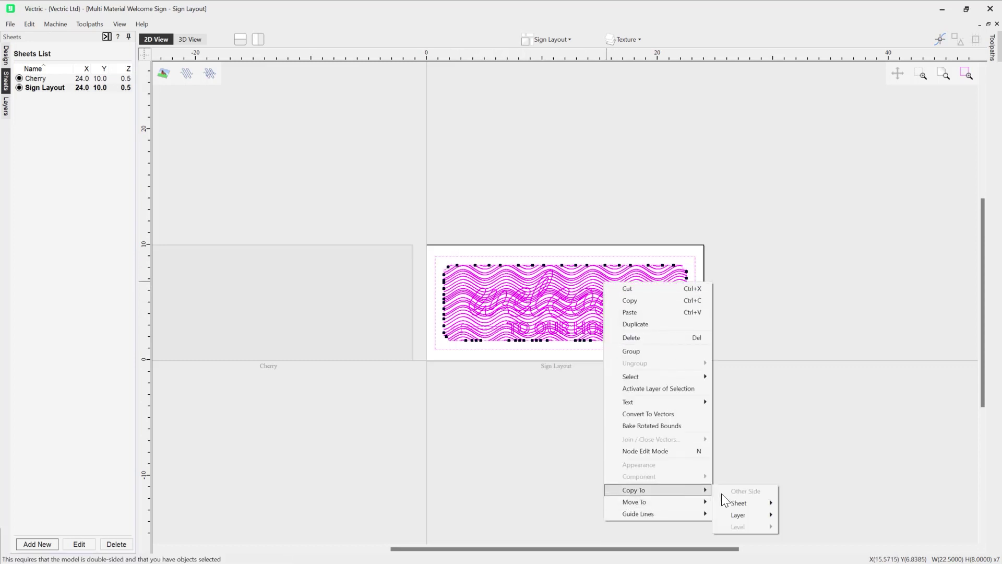
mouse_move(737, 502)
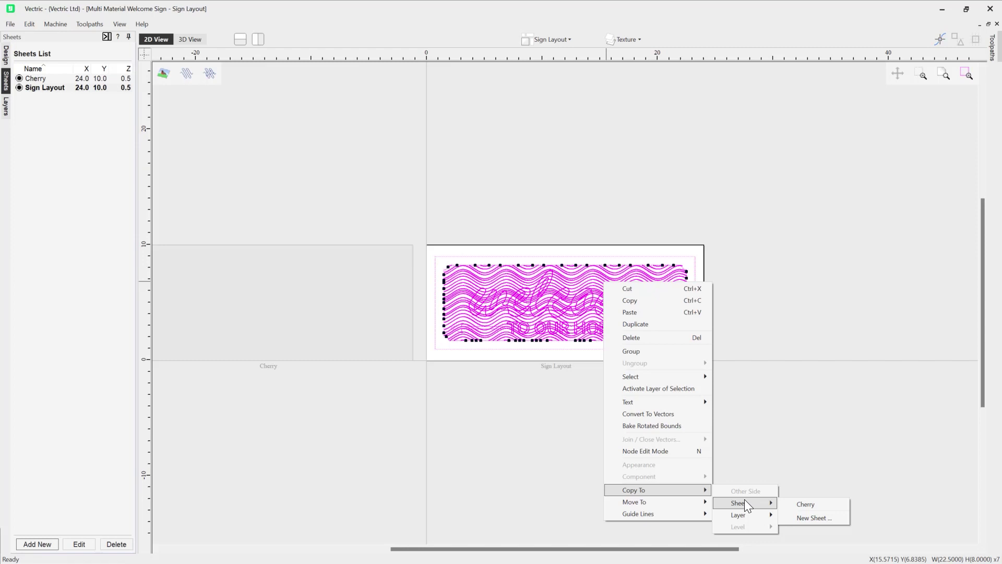
left_click(804, 504)
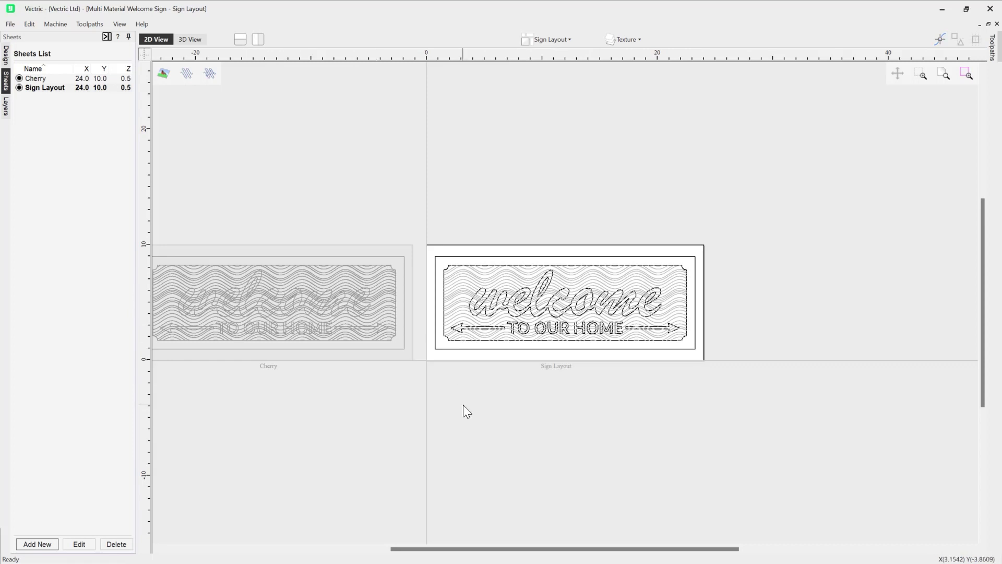
left_click(89, 336)
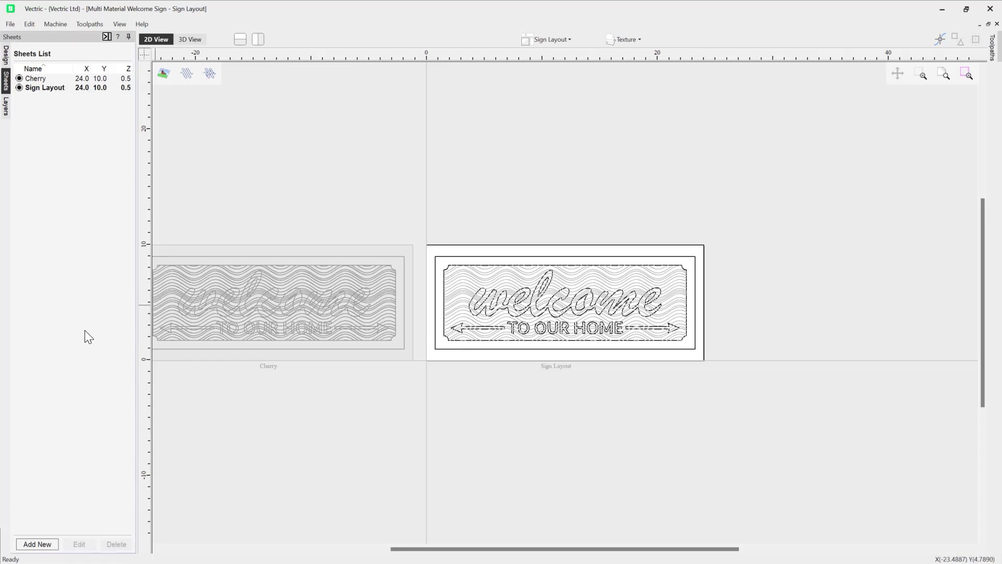
Activate Cherry to check its copied sign border, then add a third 24 x 10 x 0.5 sheet
left_click(349, 356)
scroll(452, 269, "up", 5)
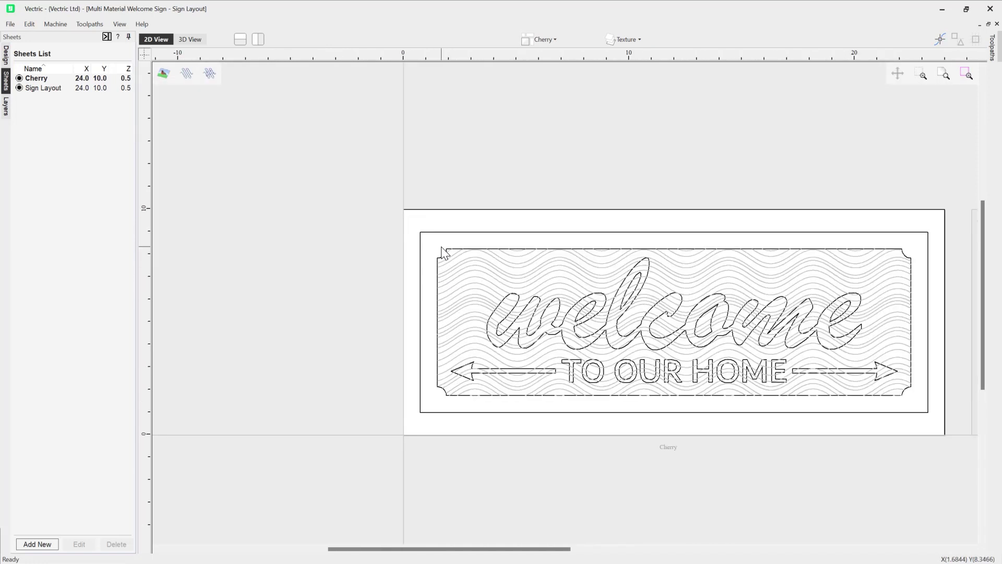
left_click(449, 249)
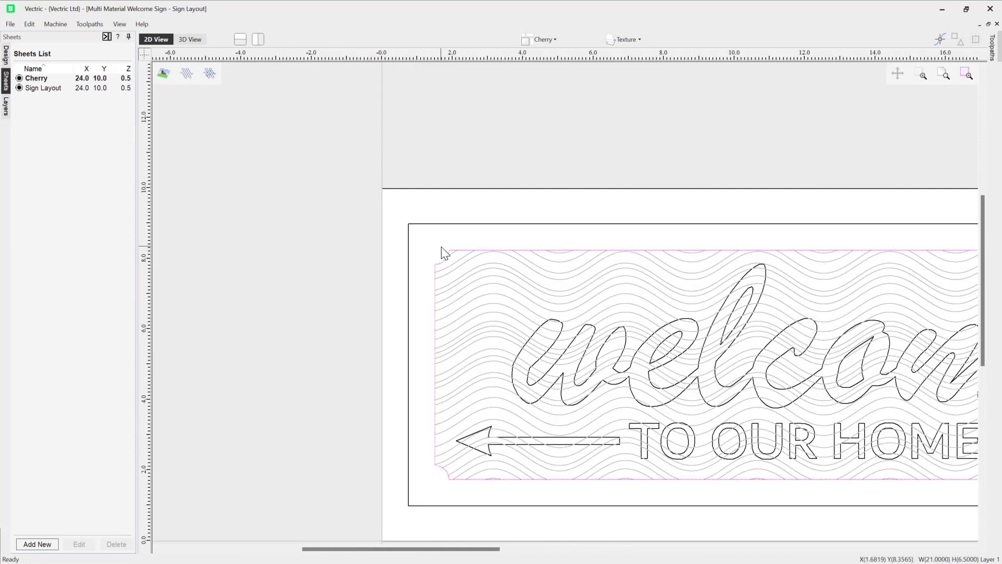
left_click(443, 253)
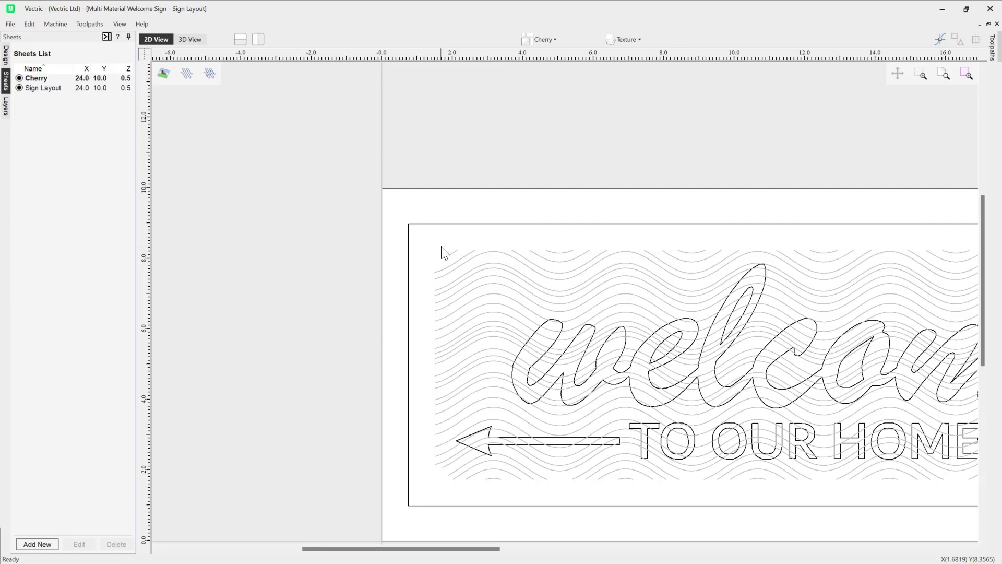
key("F3")
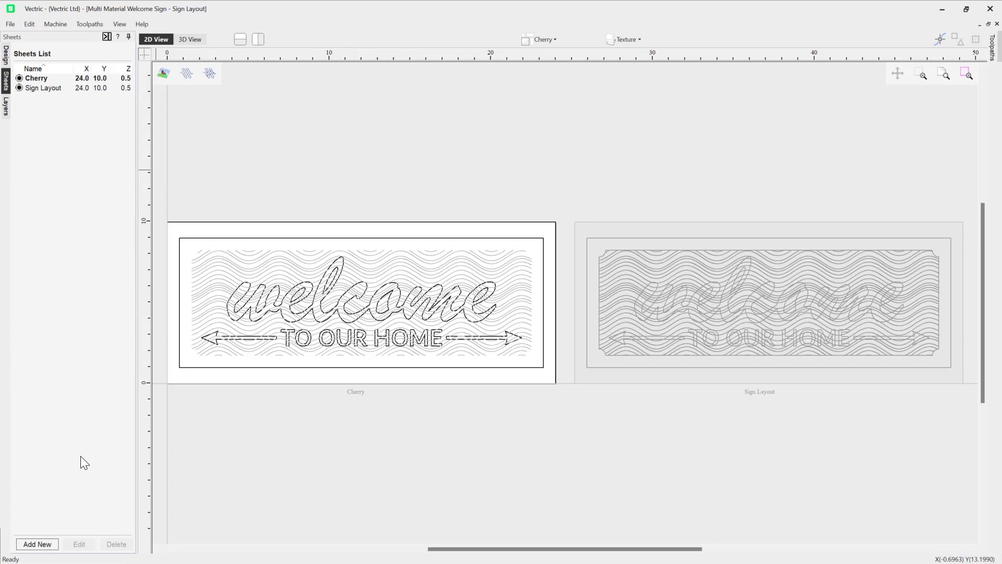
left_click(38, 543)
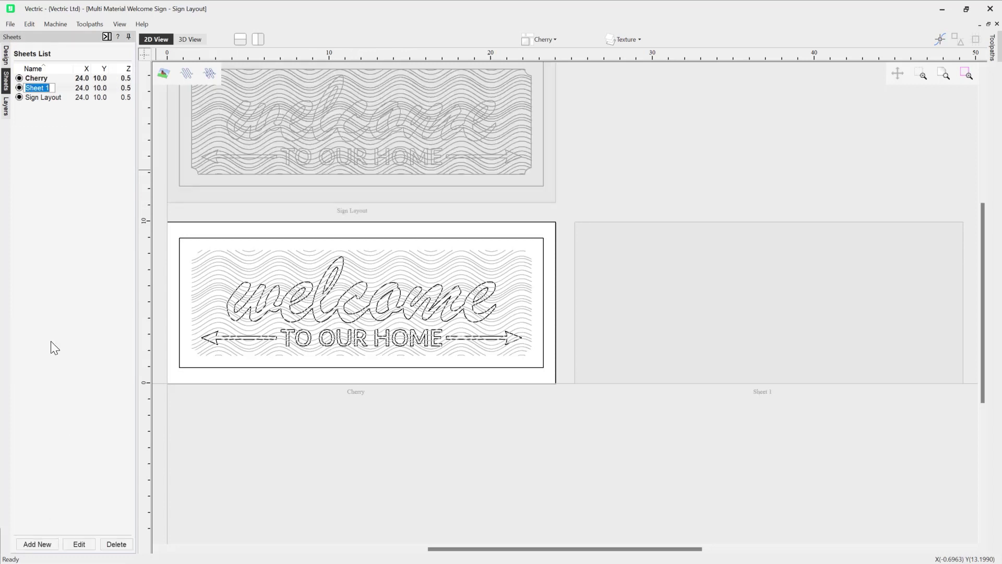
Rename the new sheet to White Acrylic and select it
type("White Acrylic")
left_click(111, 171)
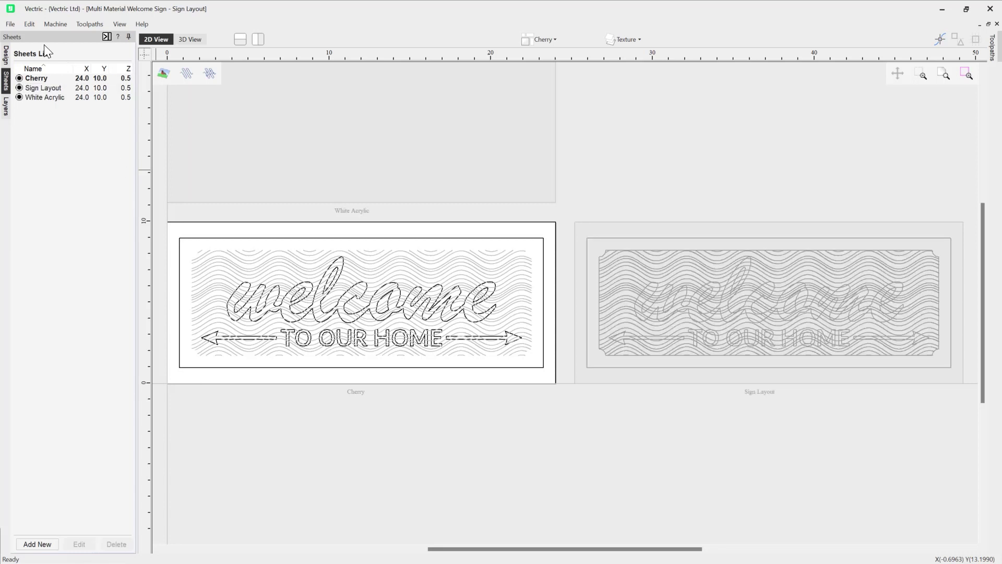
left_click(89, 98)
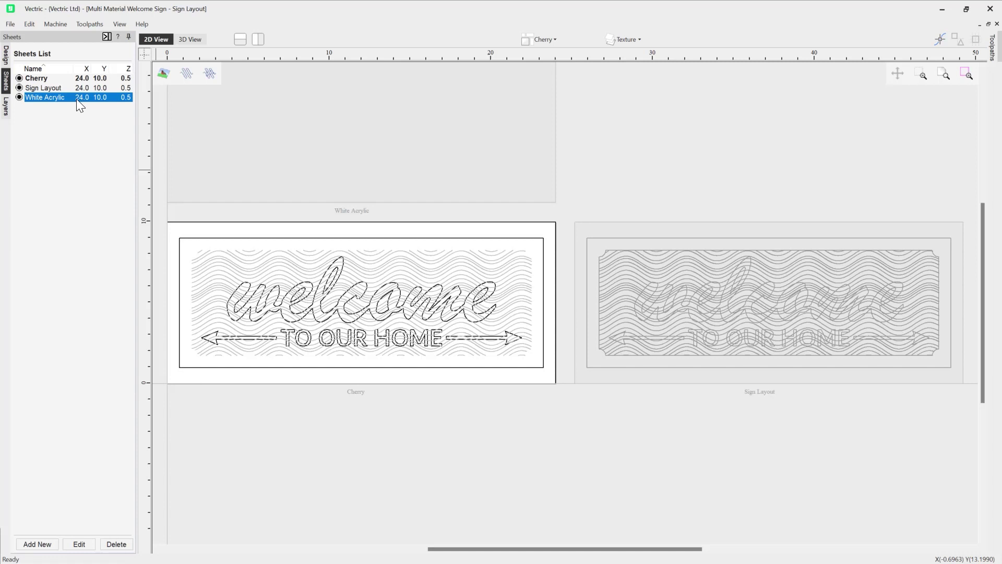
Resize the White Acrylic sheet to width 18, height 8 and thickness 0.25
left_click(79, 544)
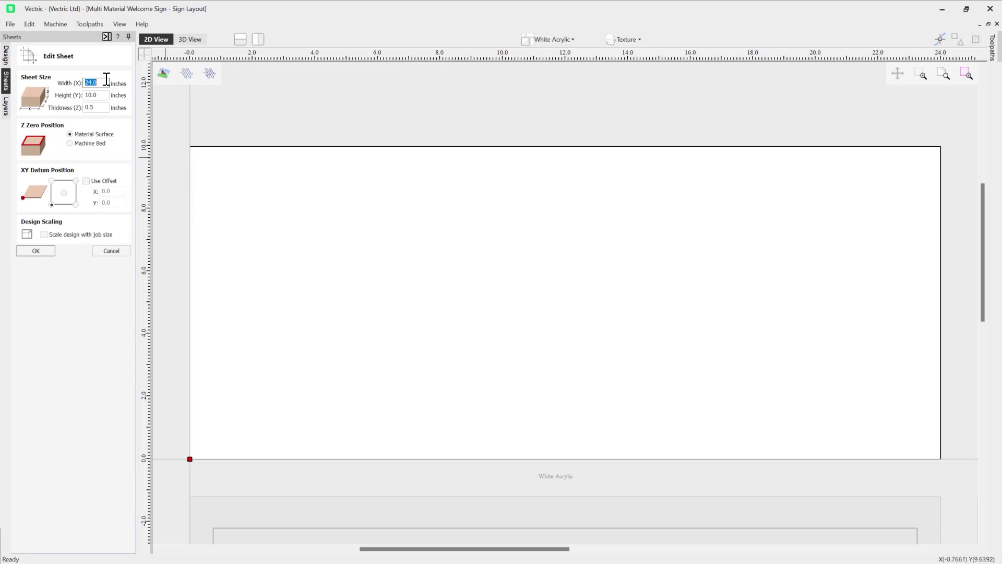
type("18")
key("Tab")
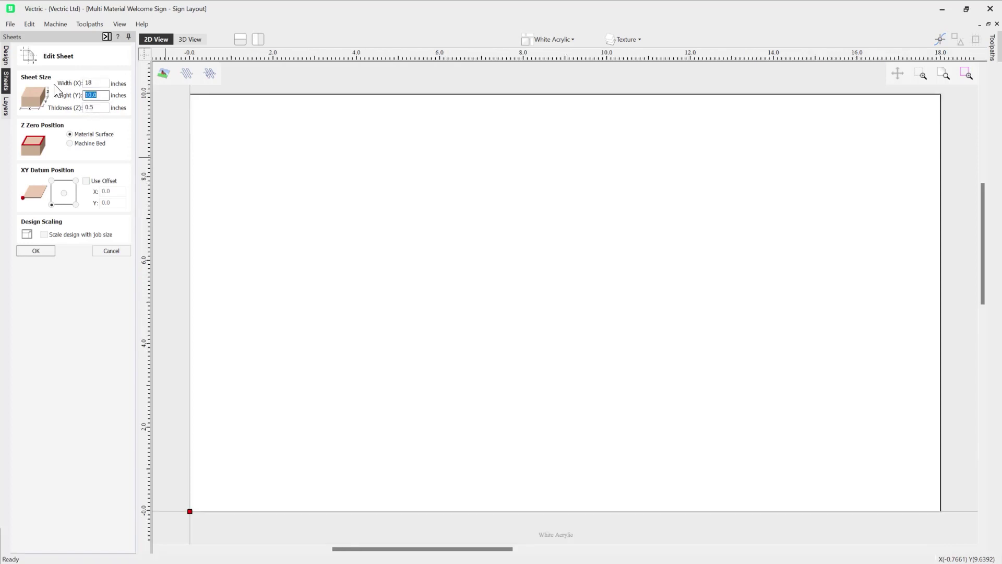
type("8")
key("Tab")
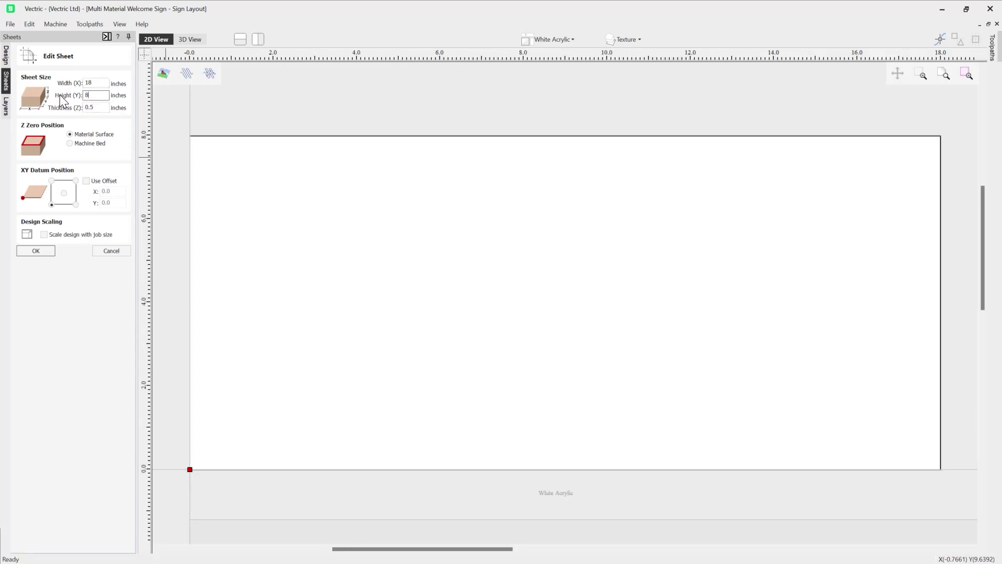
type("0.25")
left_click(36, 250)
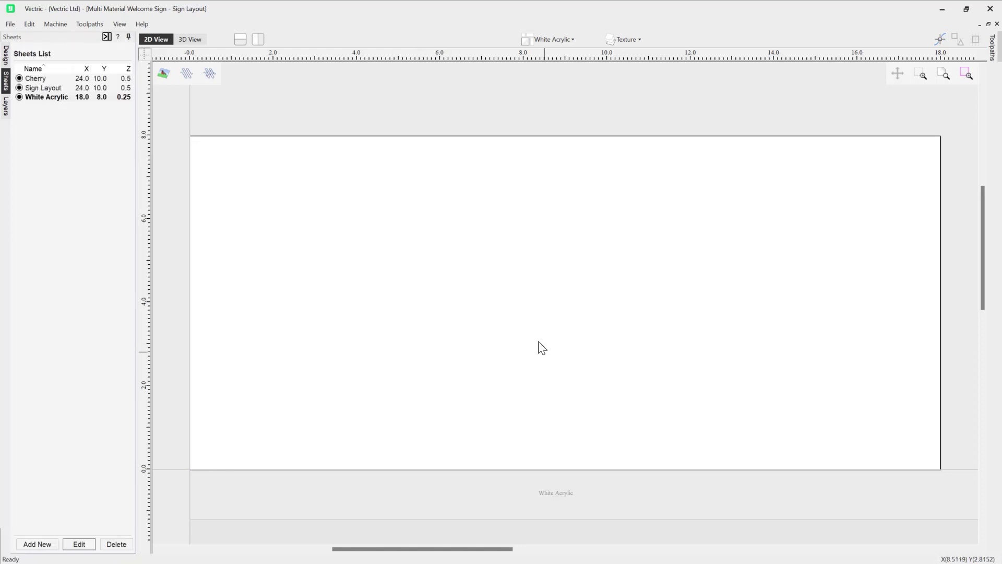
On Sign Layout, select the script welcome lettering and copy it to the White Acrylic sheet
scroll(261, 236, "down", 1)
scroll(261, 236, "down", 4)
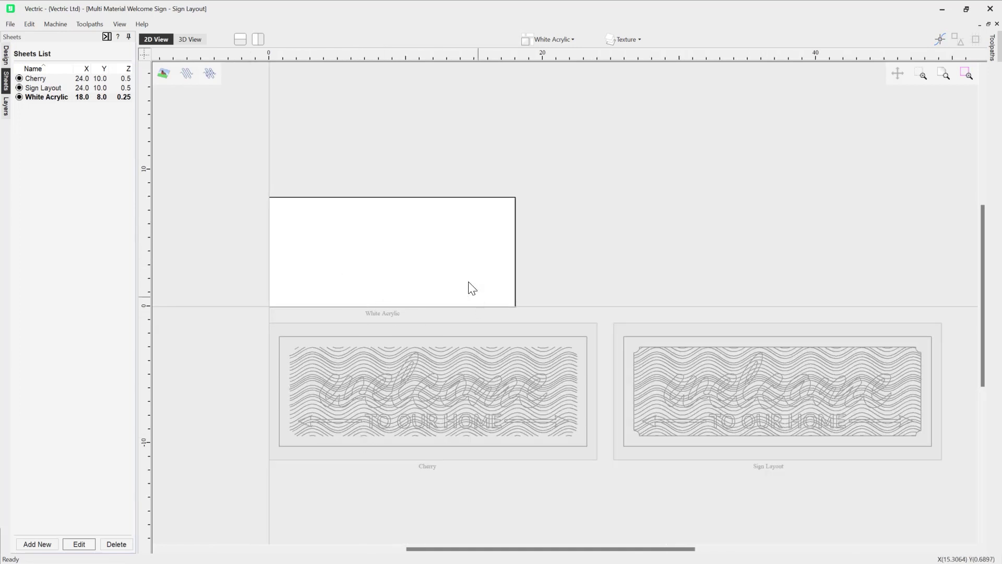
double_click(664, 457)
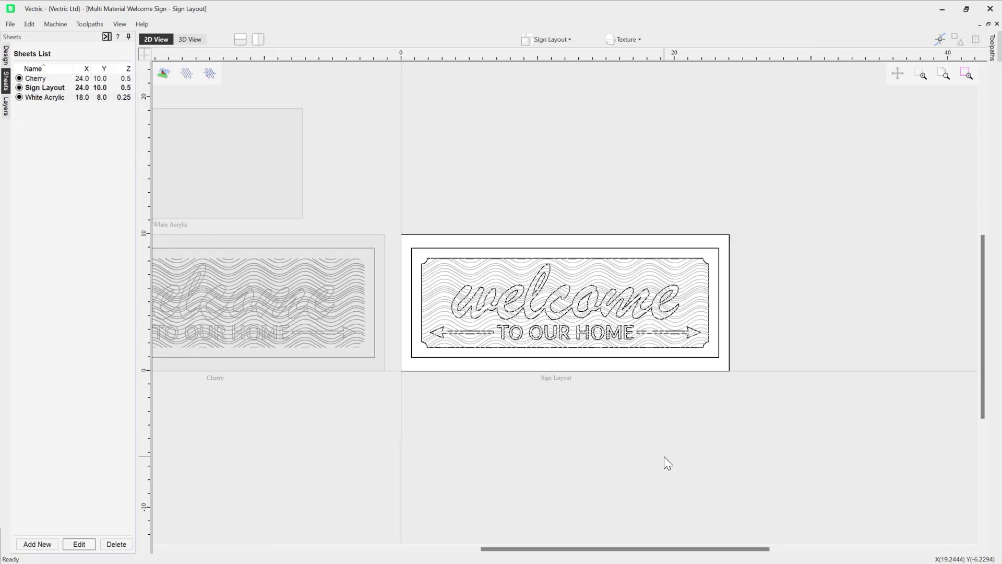
left_click(531, 289)
scroll(531, 289, "up", 5)
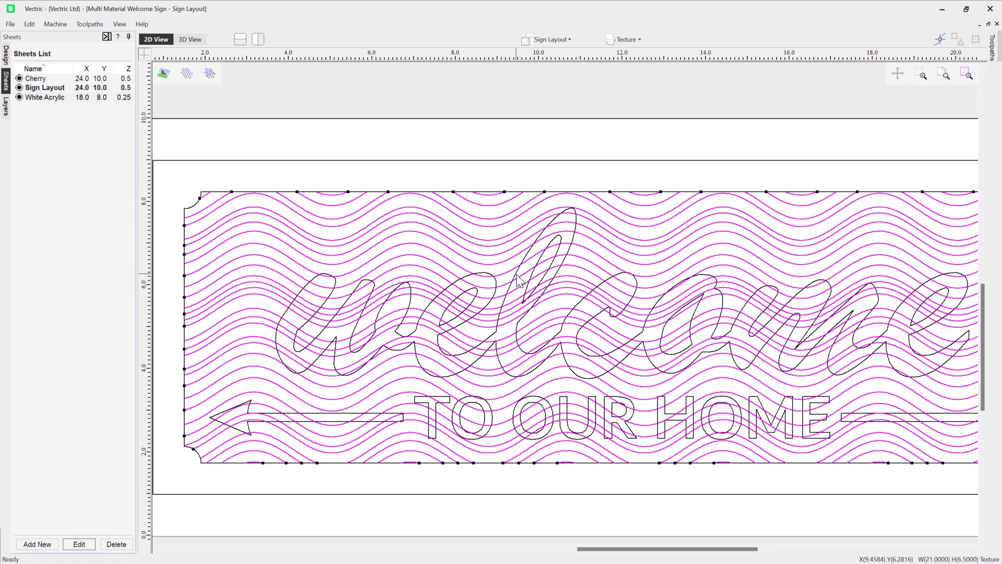
left_click(518, 275)
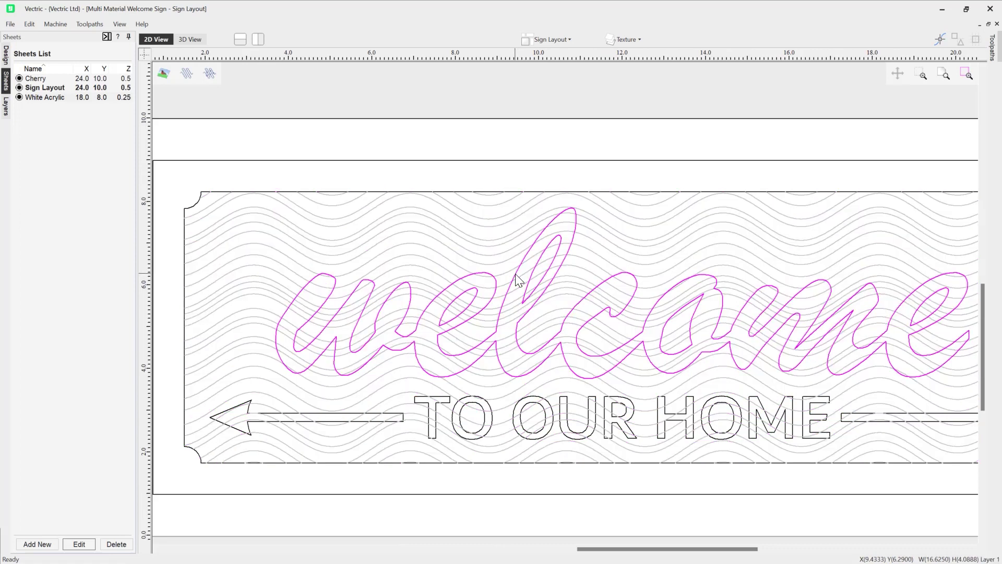
scroll(531, 287, "down", 3)
scroll(531, 288, "down", 2)
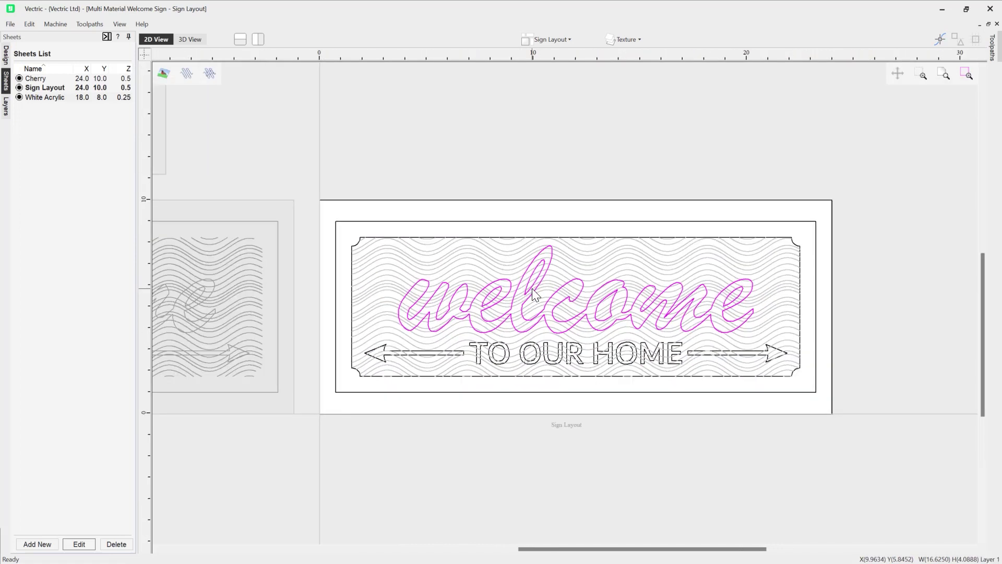
scroll(596, 289, "down", 3)
right_click(556, 291)
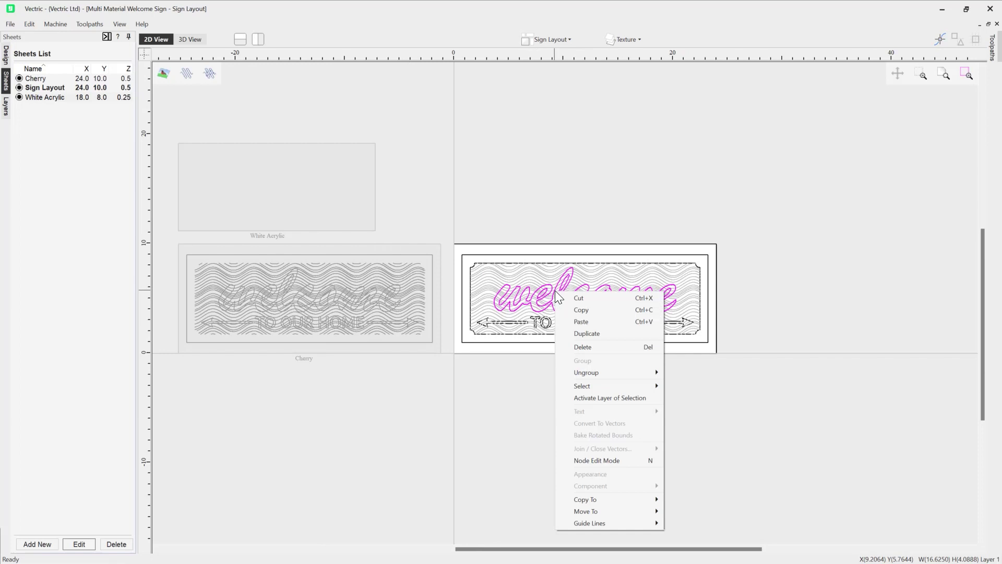
mouse_move(646, 500)
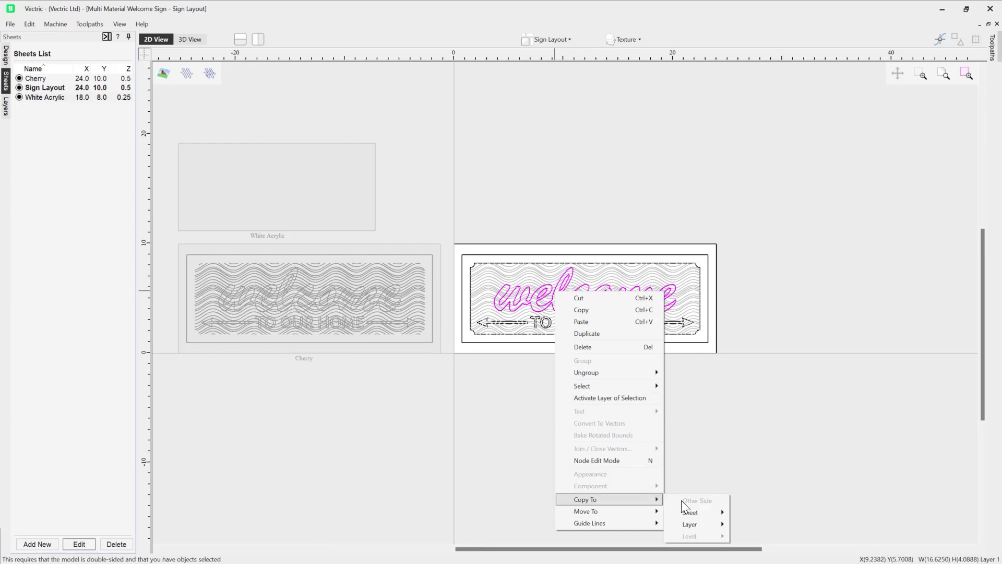
mouse_move(703, 514)
left_click(762, 521)
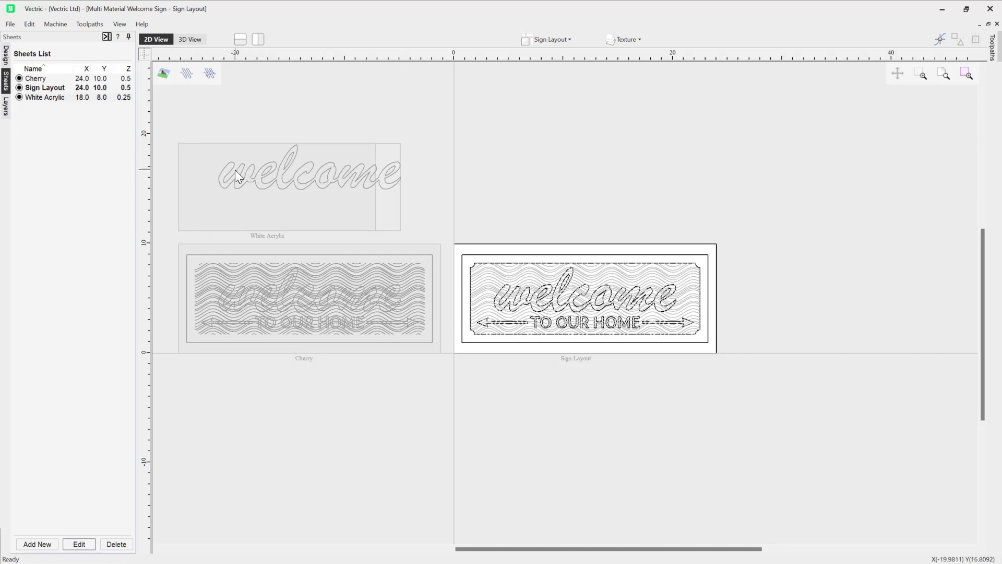
Activate White Acrylic and move the welcome lettering down-left to fit inside the sheet
double_click(321, 207)
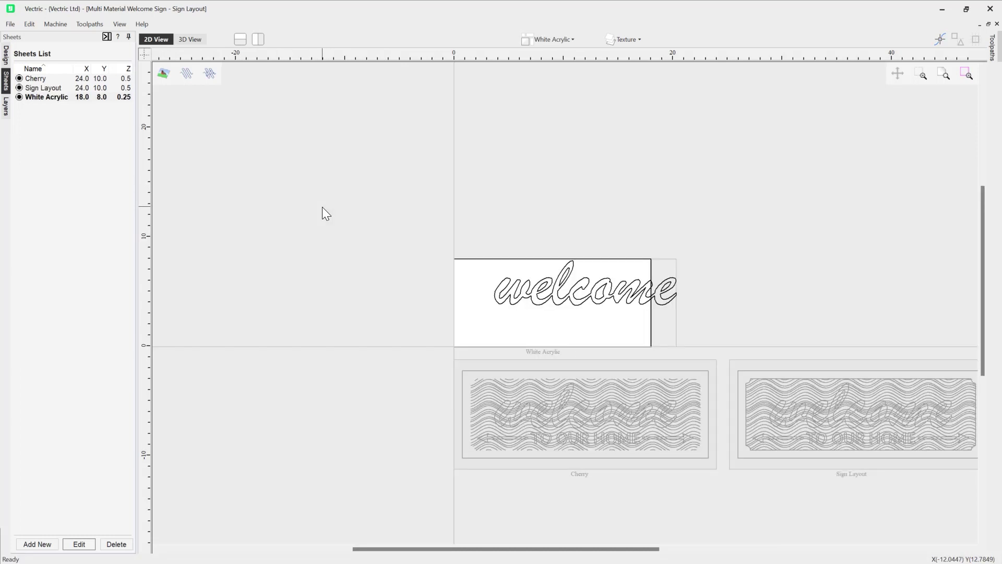
left_click(575, 287)
left_click_drag(575, 287, 538, 320)
left_click(311, 346)
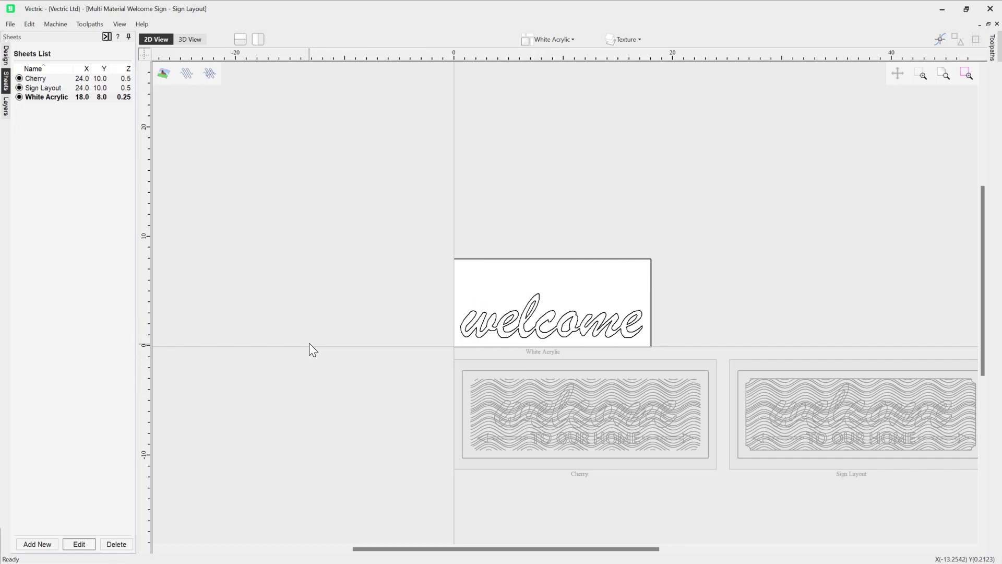
key("F6")
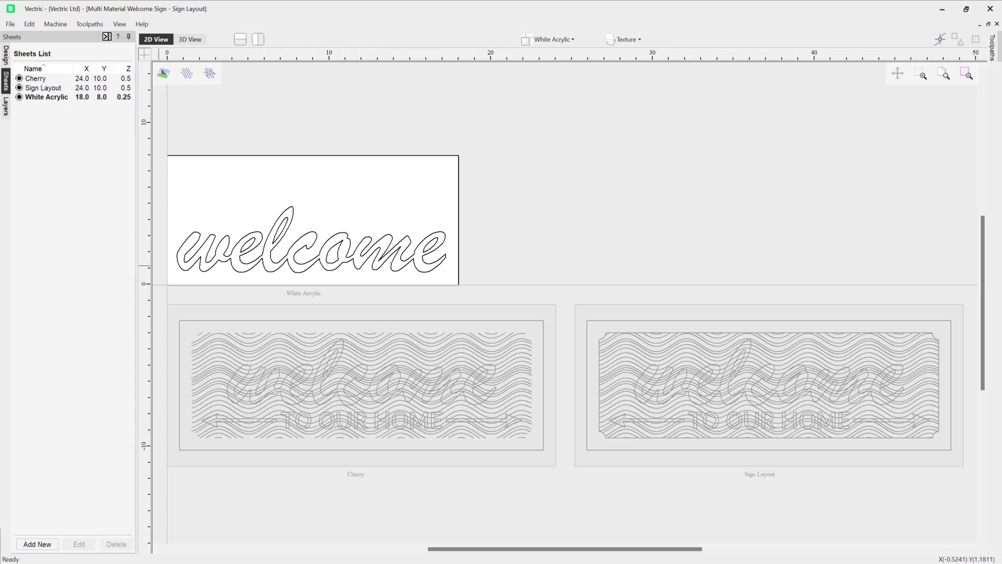
Add an 18 x 8 x 0.25 sheet named Black Acrylic, then switch back to Sign Layout
left_click(42, 544)
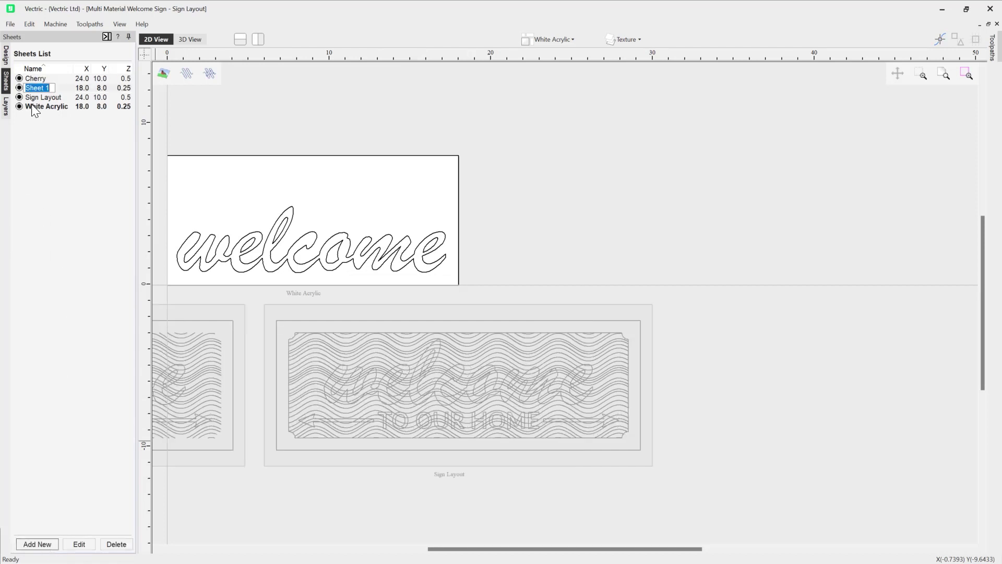
type("Black Acrylic")
left_click(78, 255)
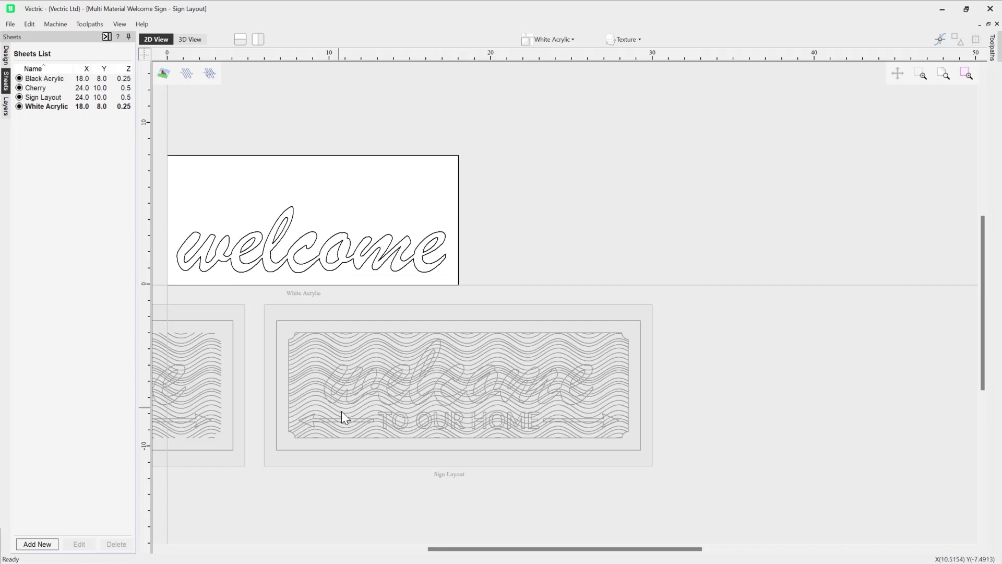
left_click(572, 40)
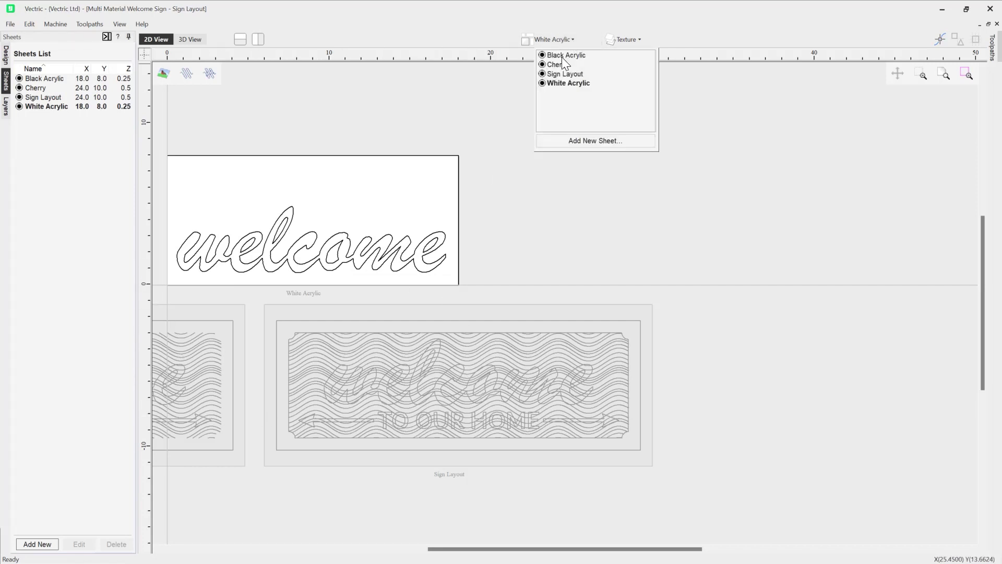
left_click(571, 73)
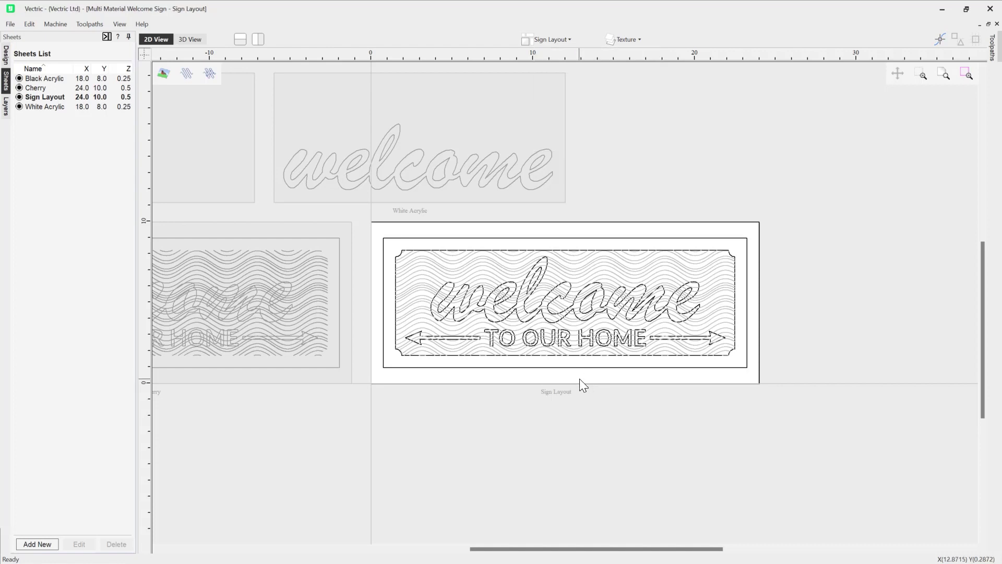
Select the TO OUR HOME text and both arrows, and copy them to the Black Acrylic sheet
scroll(564, 359, "up", 4)
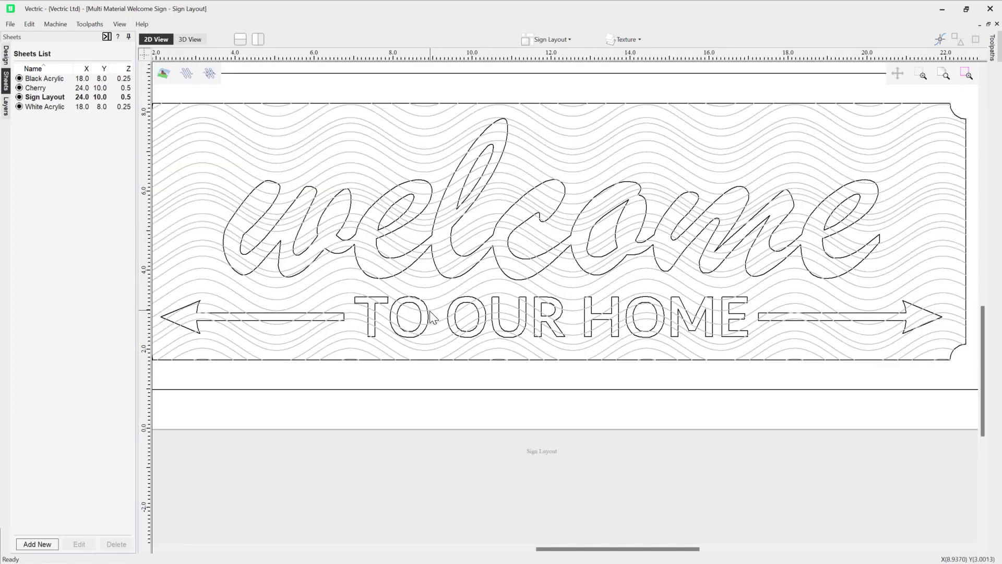
left_click(428, 316)
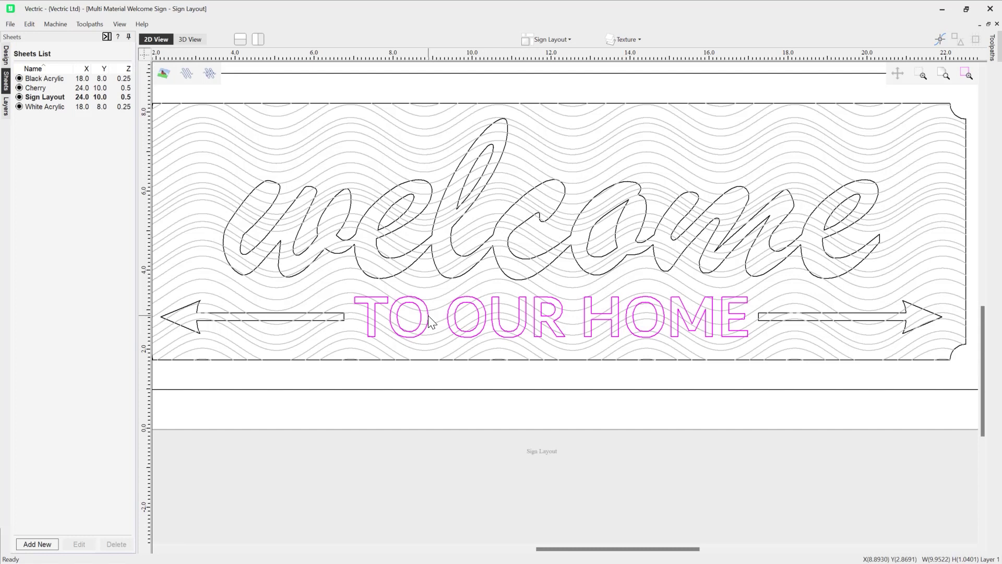
left_click(333, 314, "shift")
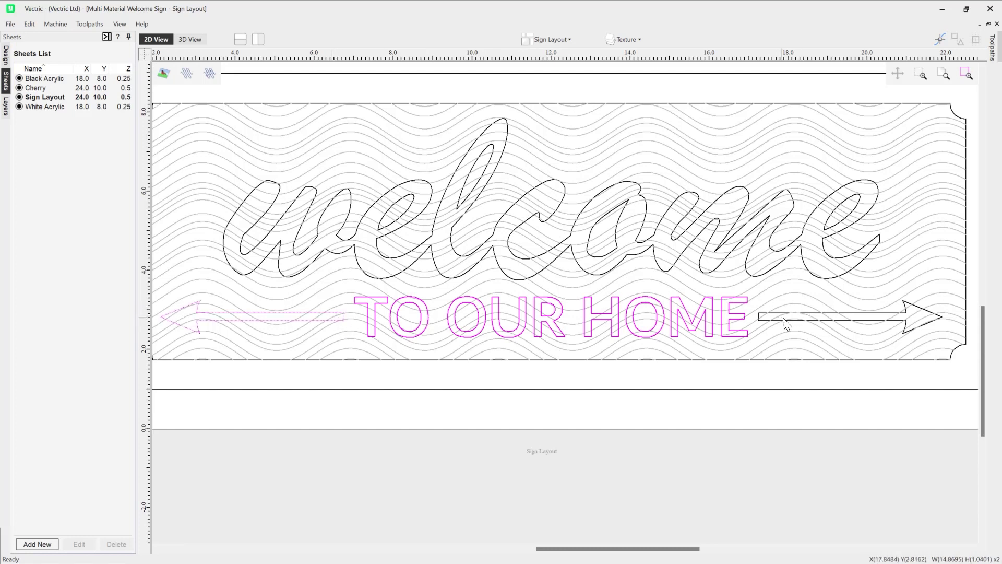
left_click(906, 301, "shift")
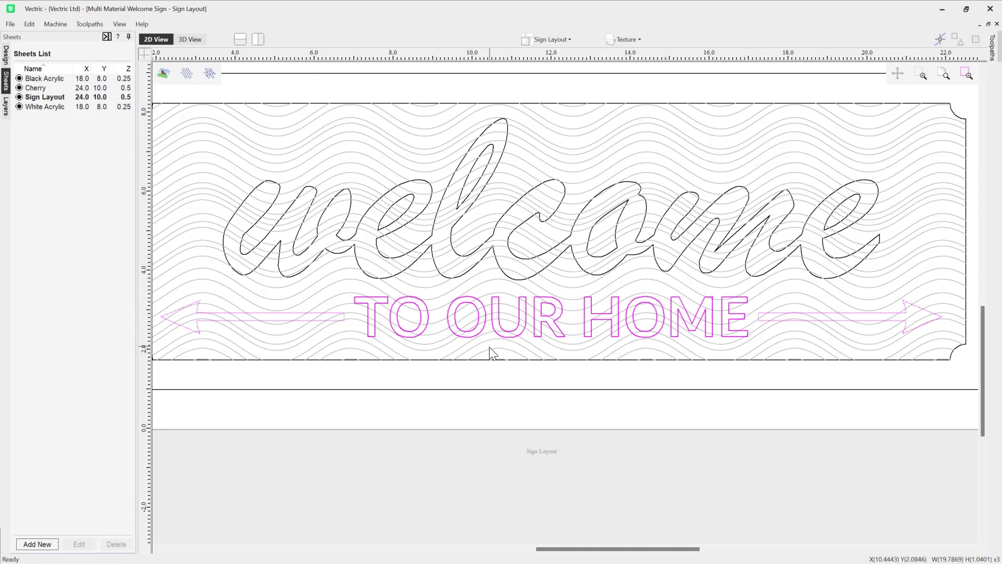
key("F6")
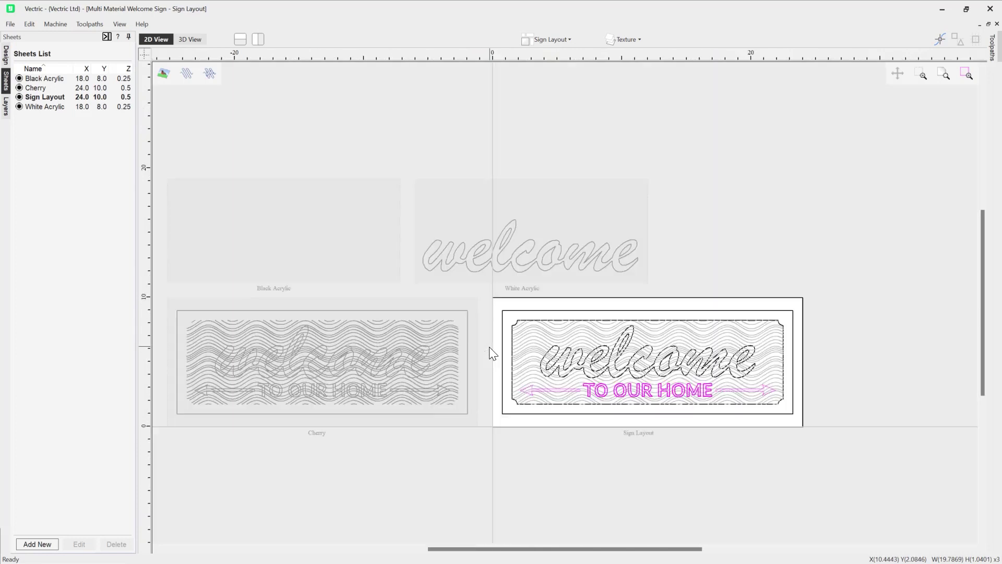
right_click(618, 393)
mouse_move(675, 356)
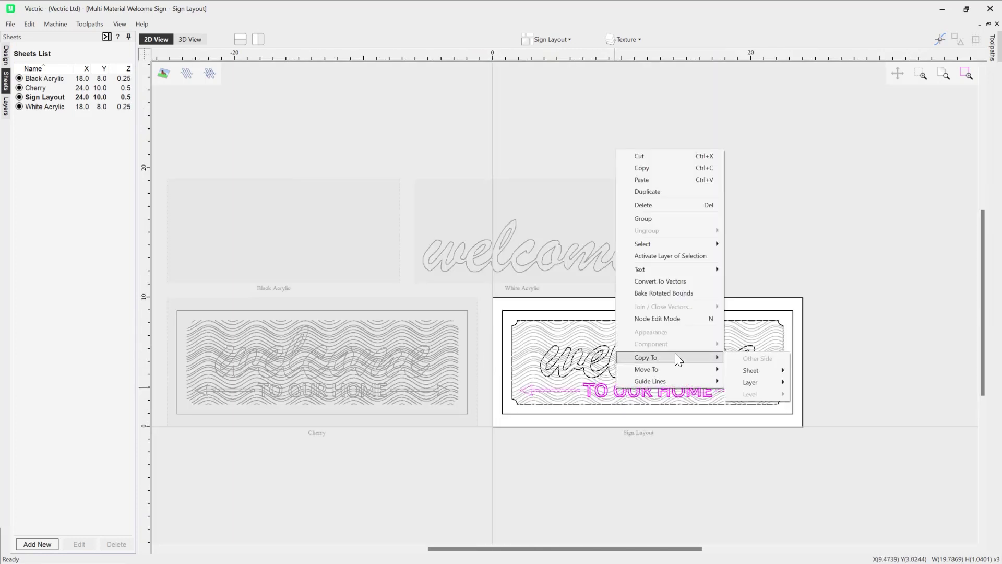
mouse_move(758, 369)
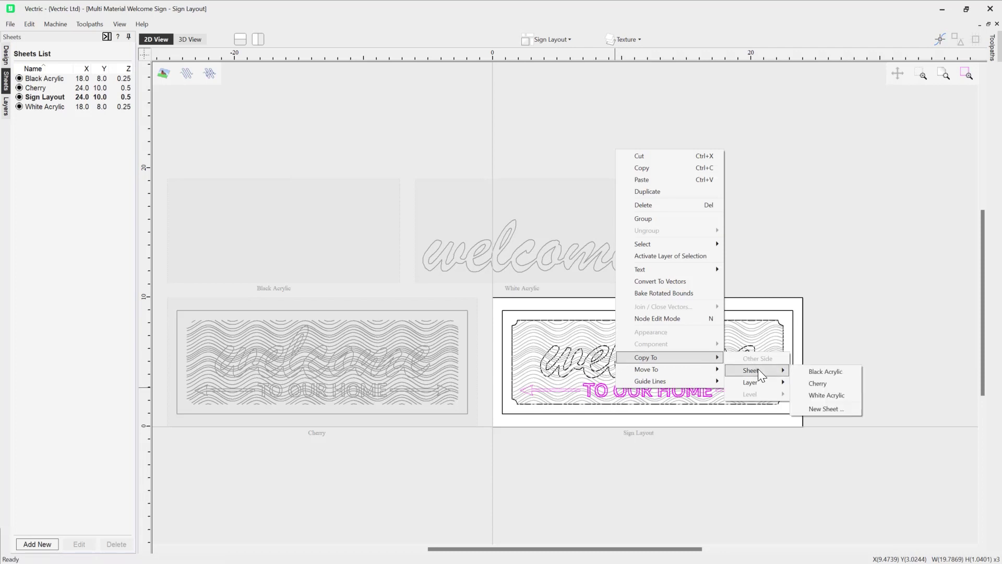
left_click(826, 369)
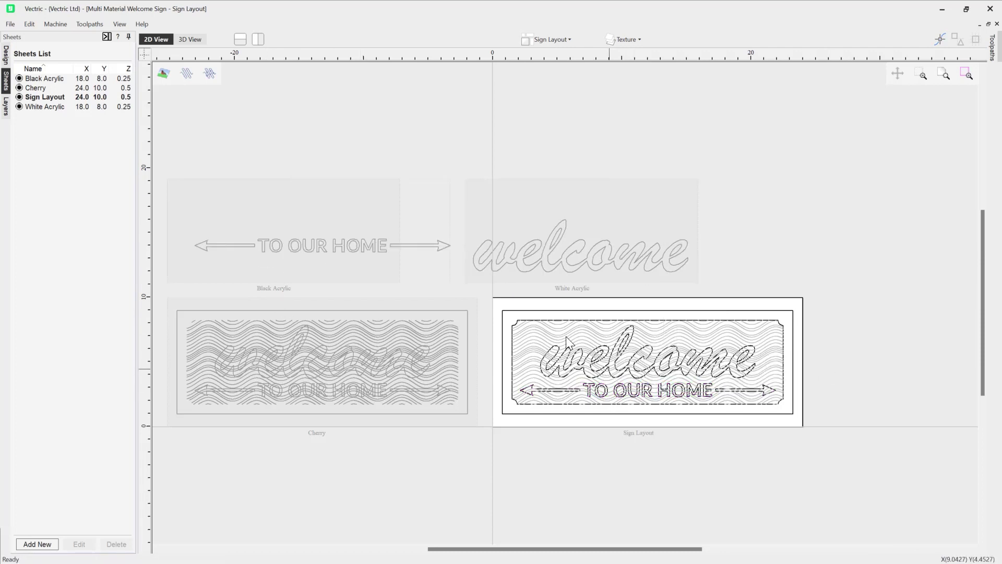
On Black Acrylic, move the TO OUR HOME text into the sheet with both arrows side by side beneath it
double_click(294, 267)
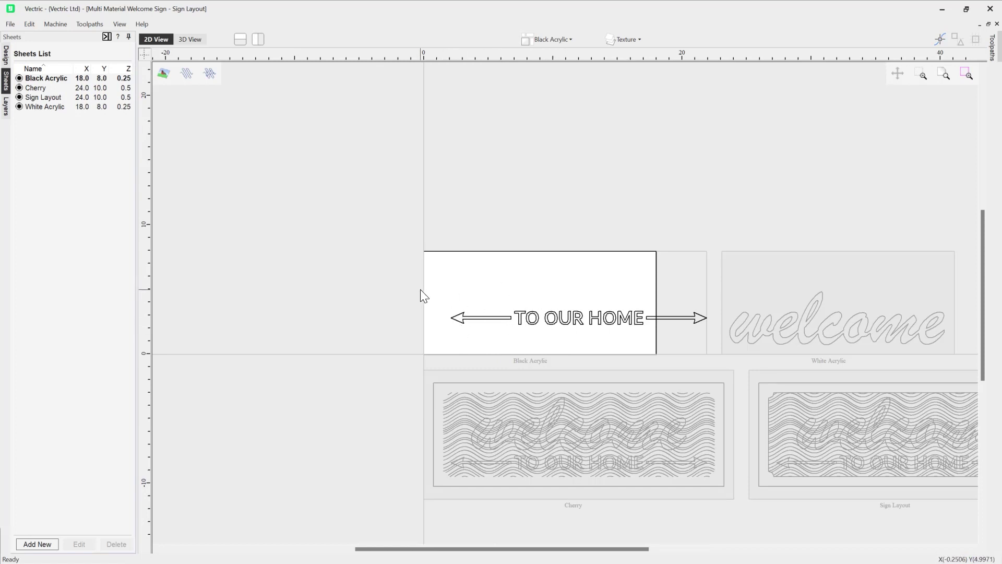
left_click(474, 327)
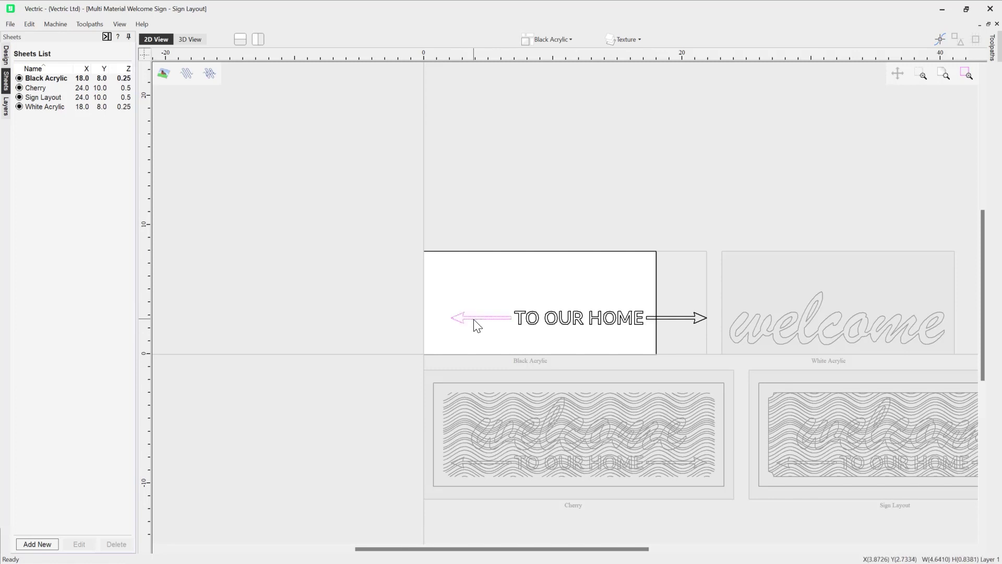
left_click(494, 317)
left_click_drag(488, 317, 464, 345)
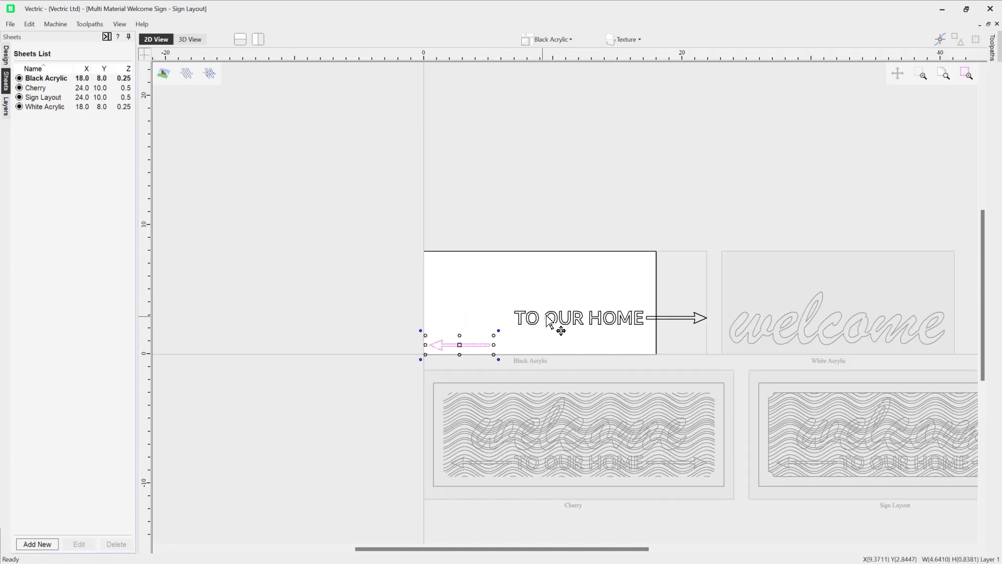
left_click(548, 320)
left_click(557, 319)
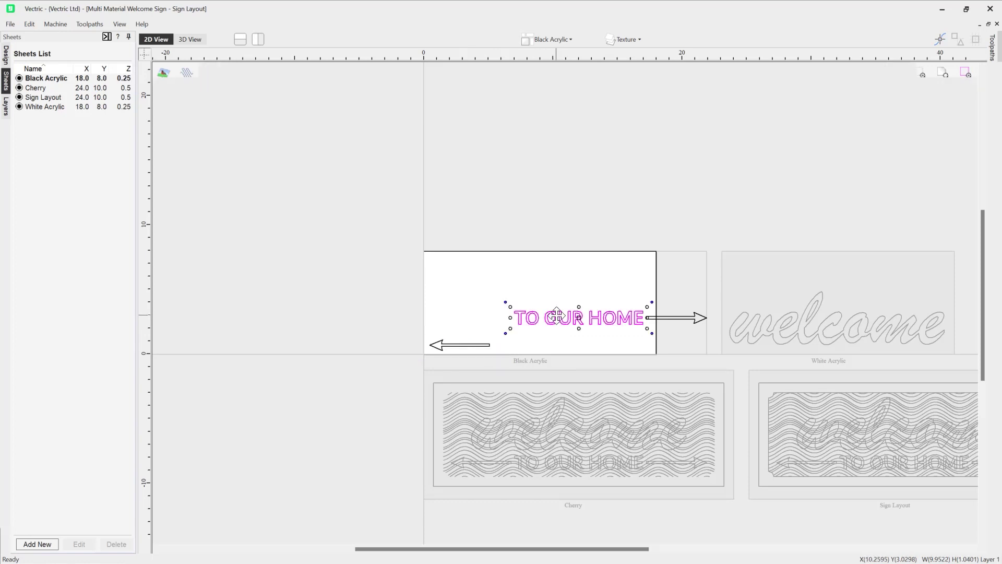
left_click_drag(550, 319, 465, 329)
left_click(671, 317)
left_click_drag(673, 317, 529, 343)
left_click(600, 337)
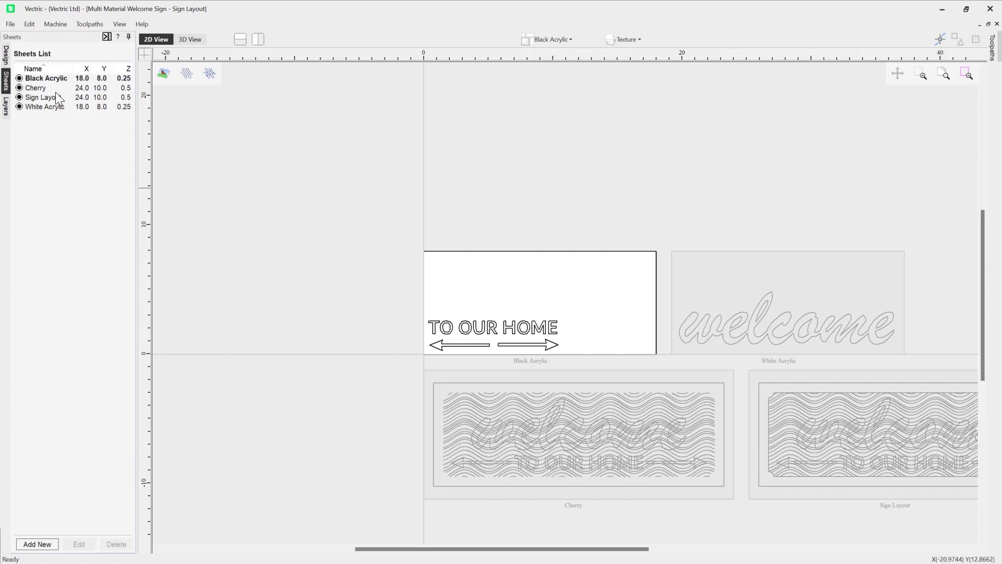
Toggle the Cherry, Sign Layout and White Acrylic sheets off and back on, then fit all four sheets in view
left_click(20, 88)
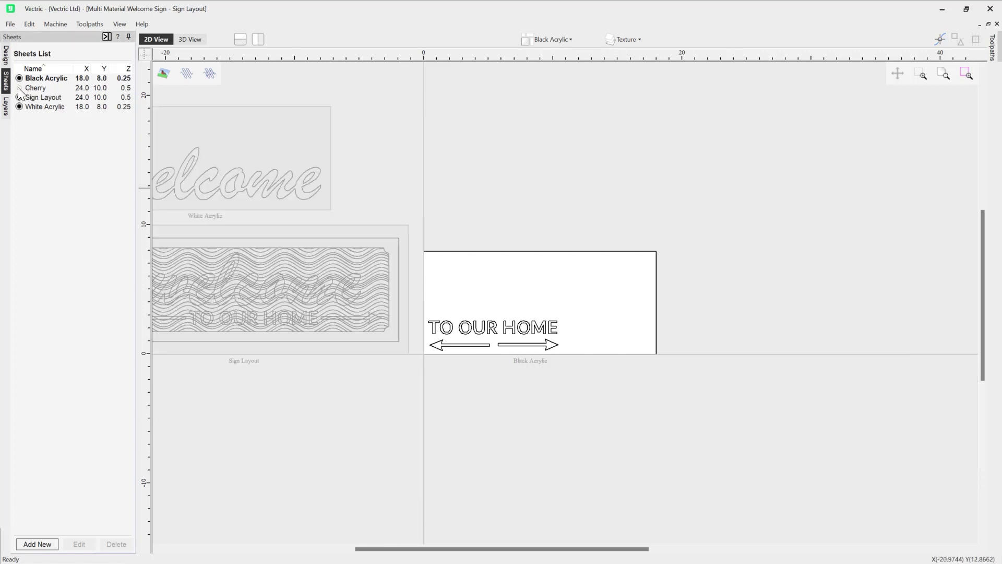
left_click(19, 98)
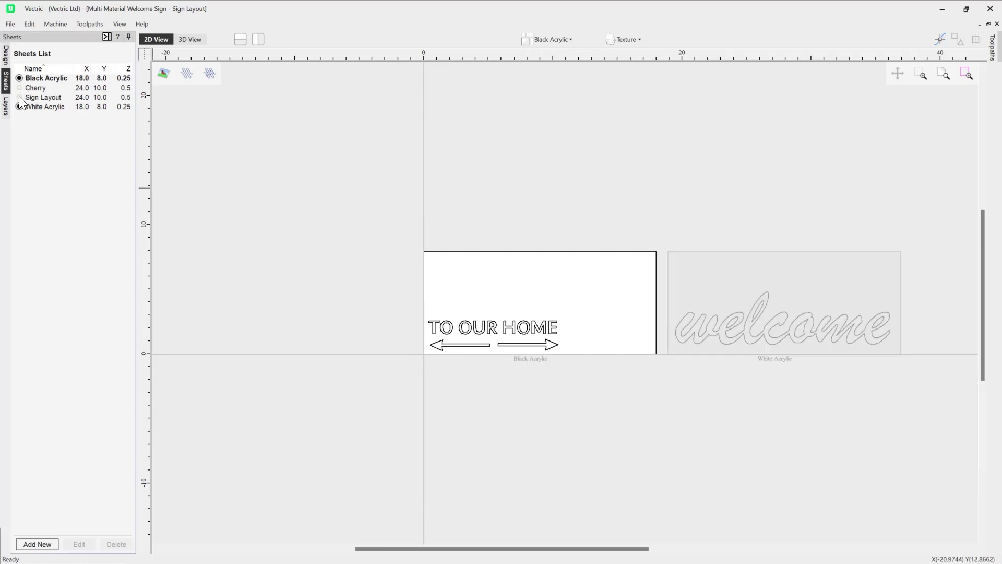
left_click(20, 107)
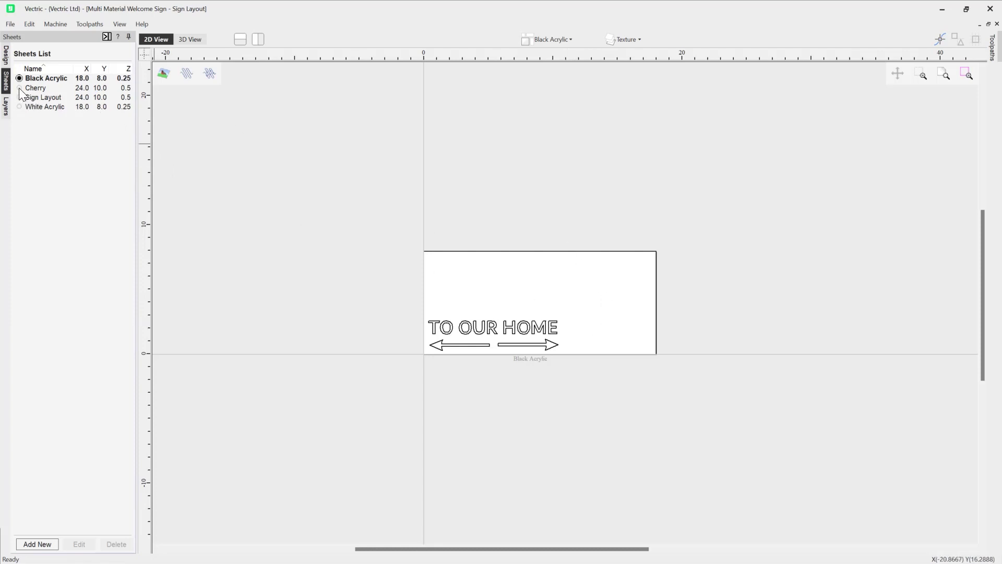
left_click(19, 88)
left_click(20, 98)
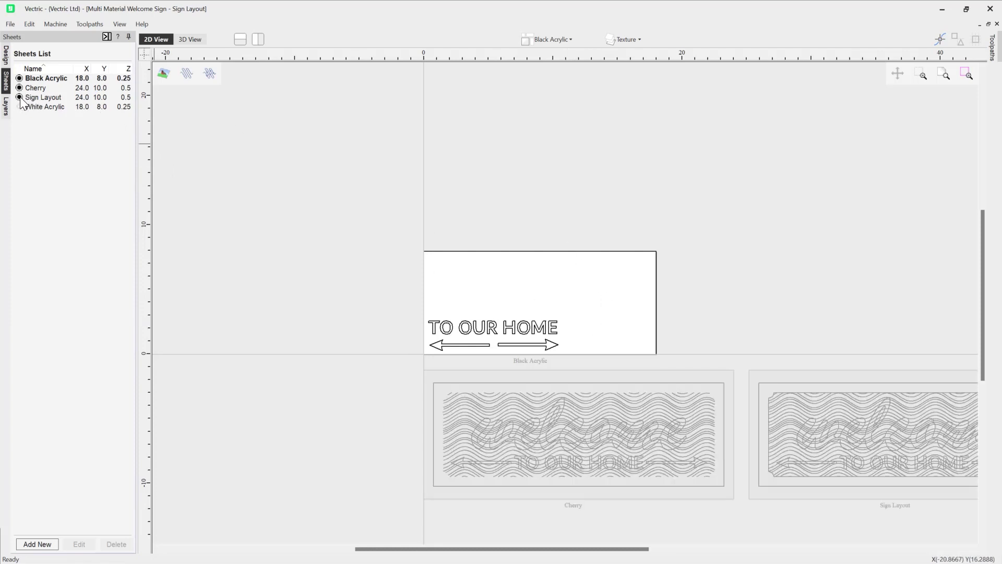
left_click(20, 107)
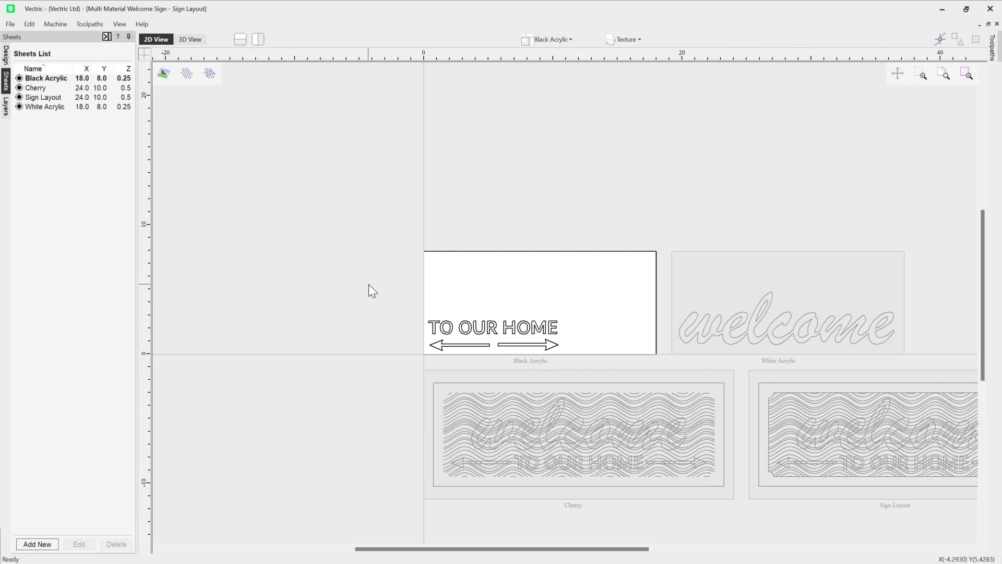
key("F6")
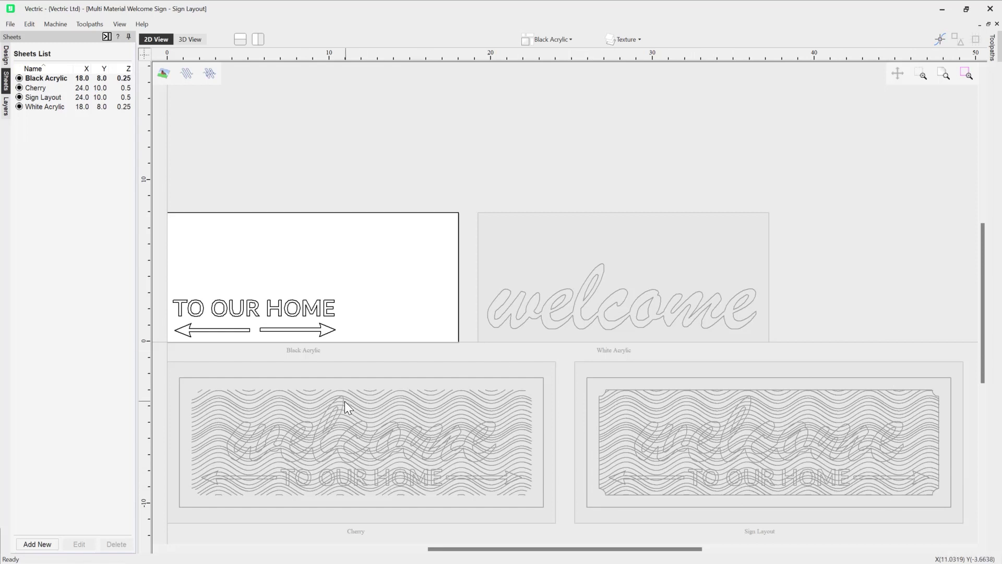
Add a new sheet to the job, name it MDF, and select it
left_click(37, 544)
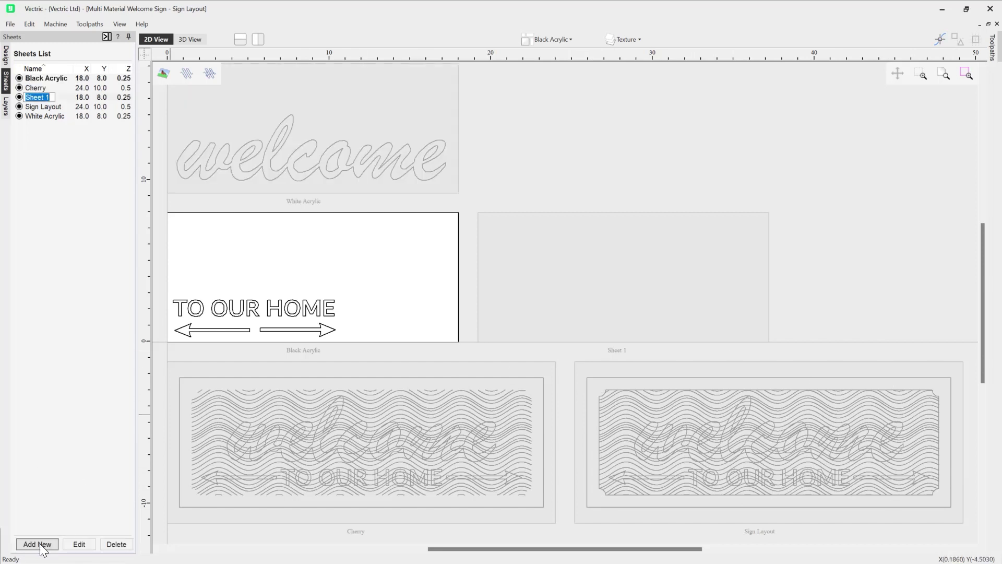
type("MDF")
left_click(79, 239)
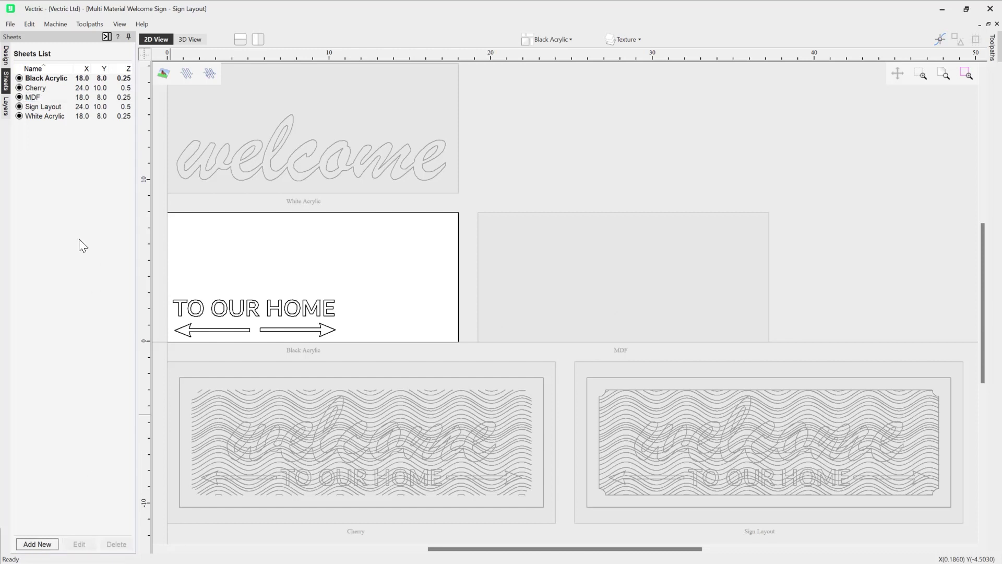
left_click(39, 98)
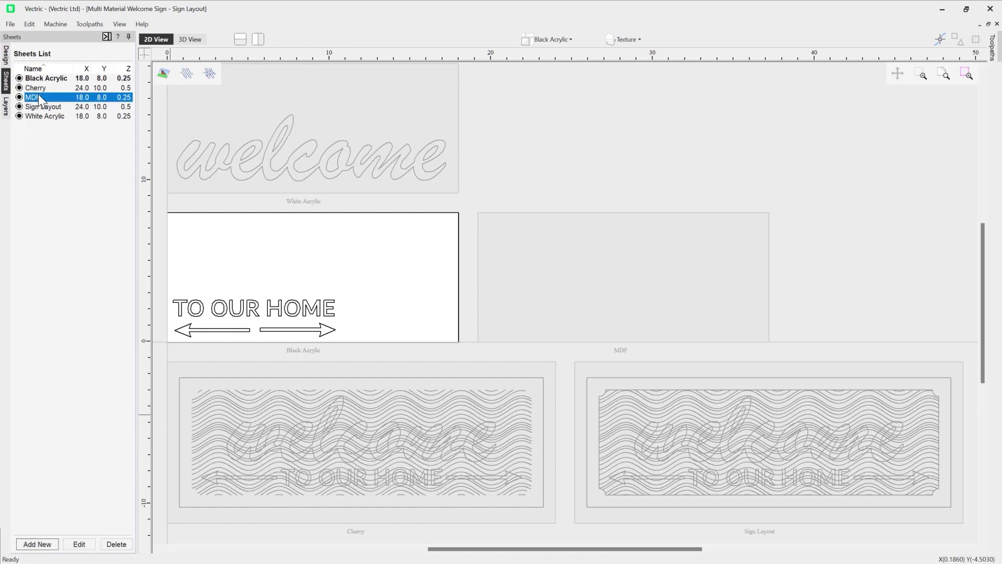
Size the MDF sheet to 24 x 15 inches with 0.375-inch thickness
left_click(78, 544)
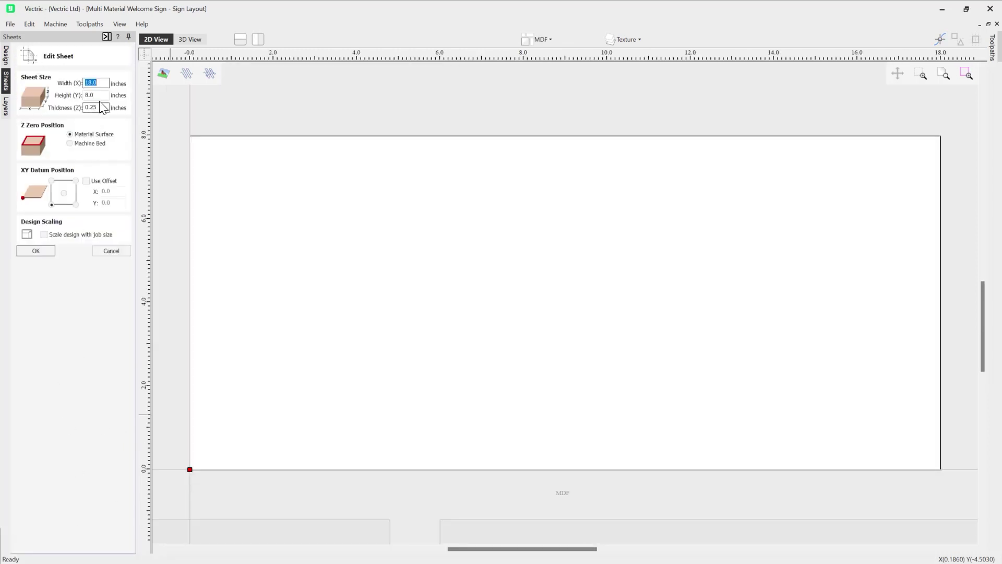
left_click(98, 83)
double_click(91, 83)
type("24")
key("Tab")
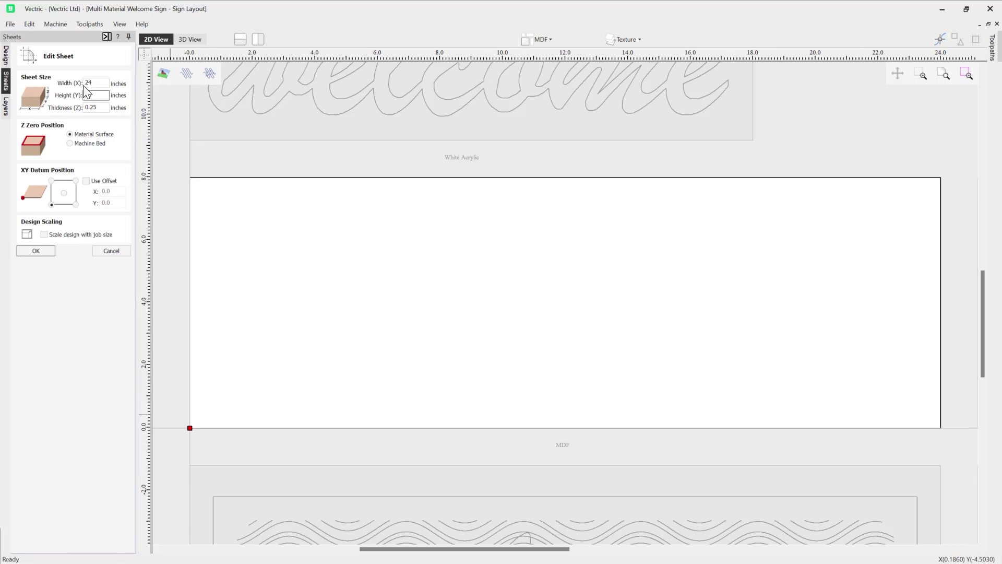
left_click(103, 108)
left_click_drag(103, 108, 70, 112)
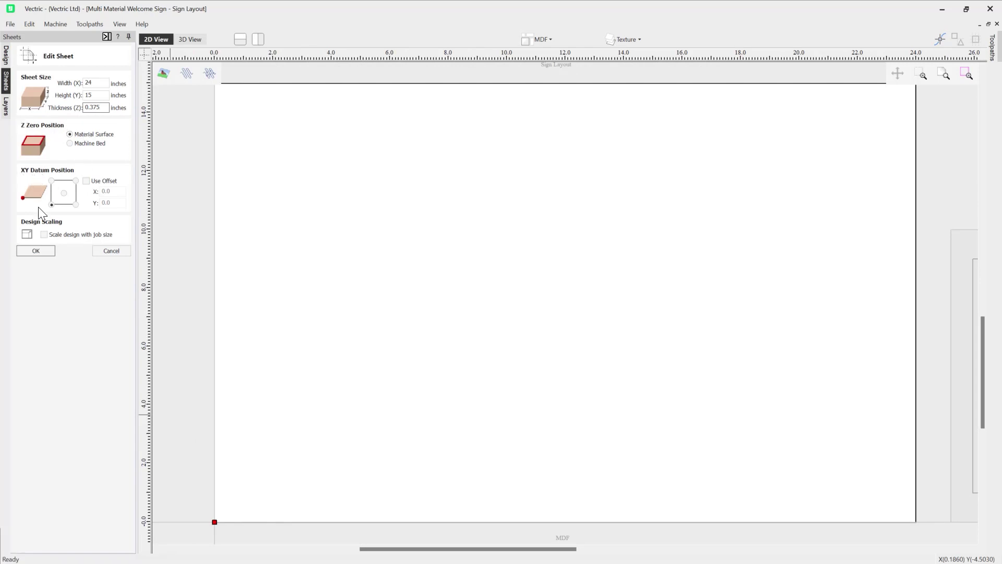
left_click(36, 251)
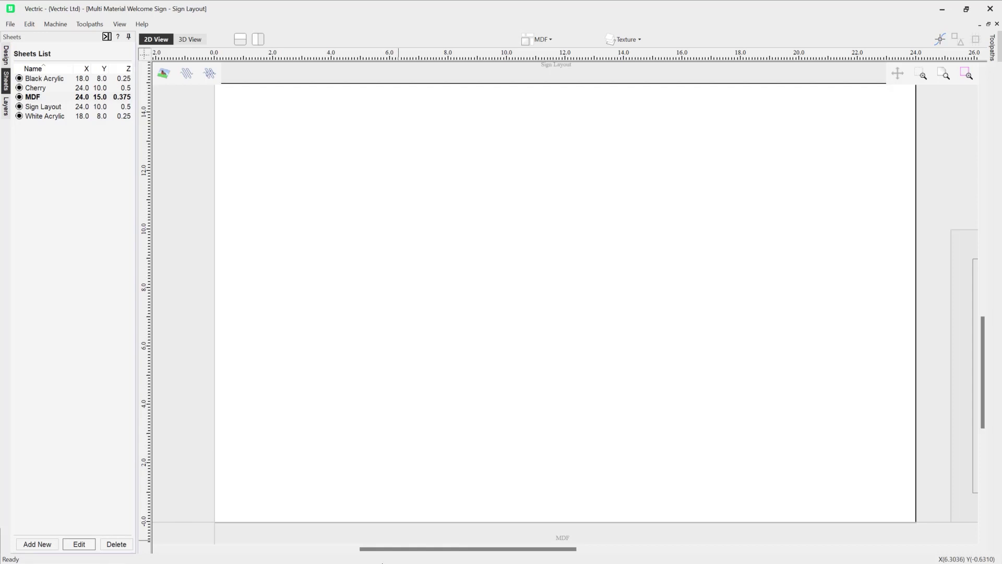
key("F3")
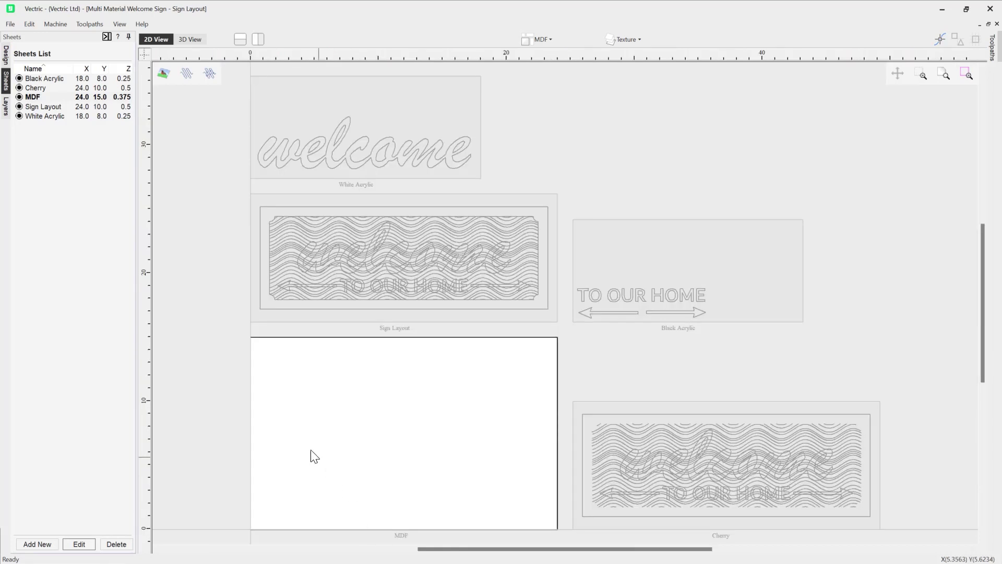
Activate Sign Layout and copy its outer border rectangle onto the MDF sheet
double_click(509, 315)
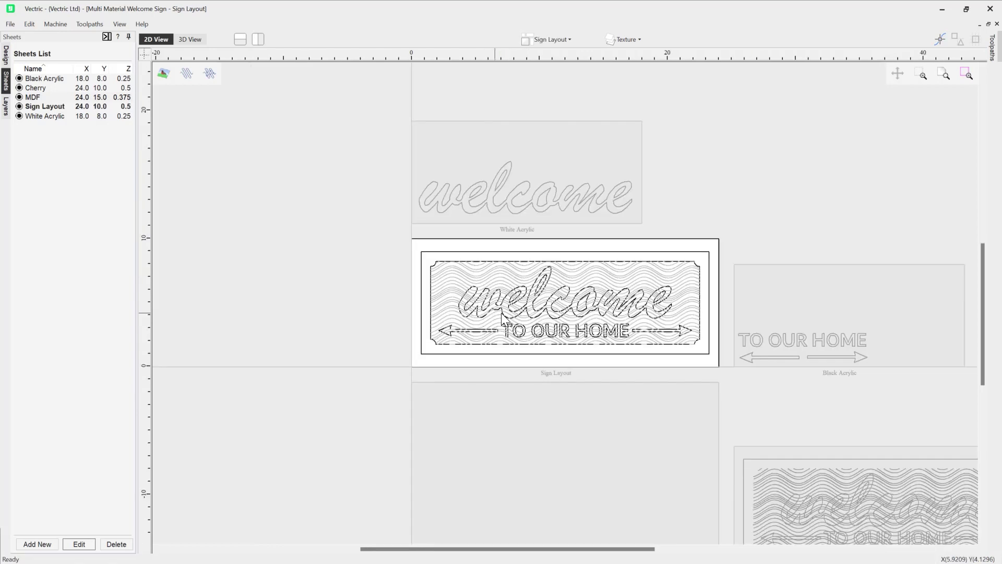
left_click(425, 251)
scroll(435, 262, "up", 5)
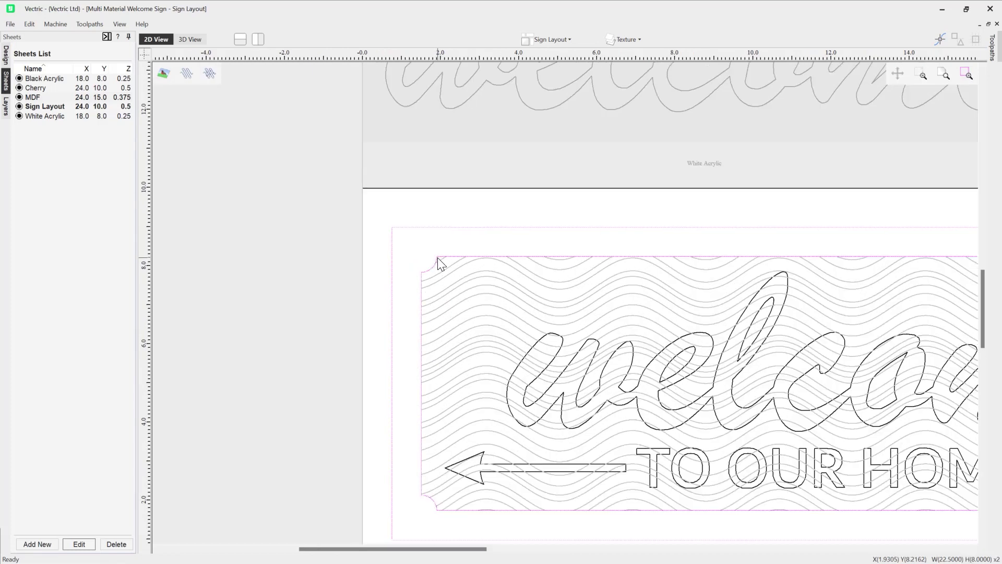
scroll(362, 280, "down", 4)
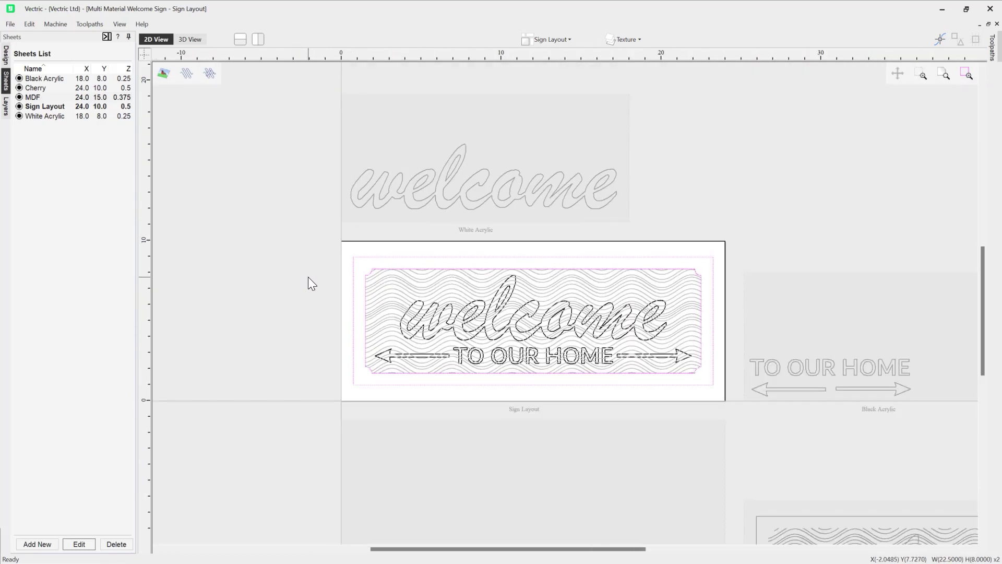
scroll(344, 282, "down", 2)
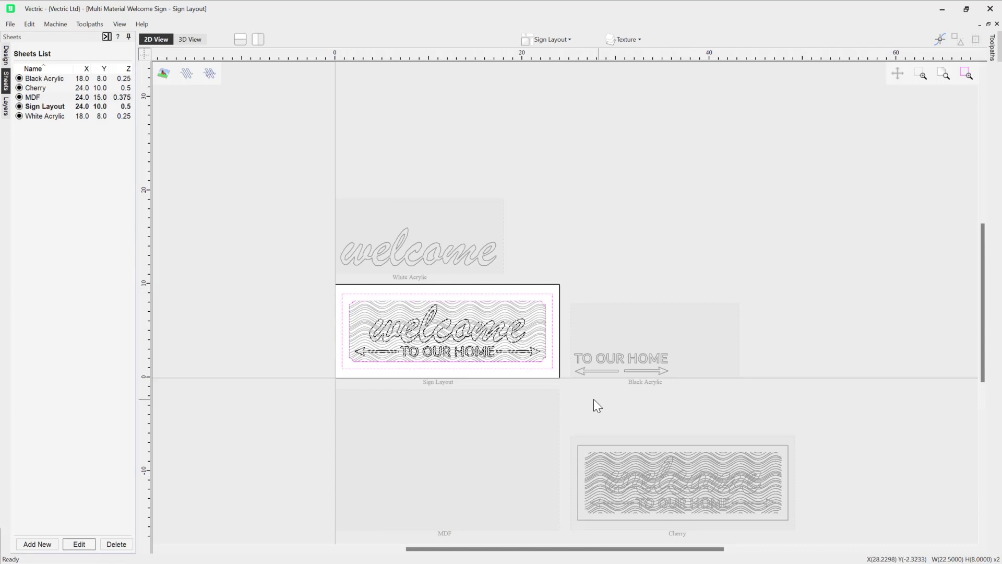
right_click(497, 295)
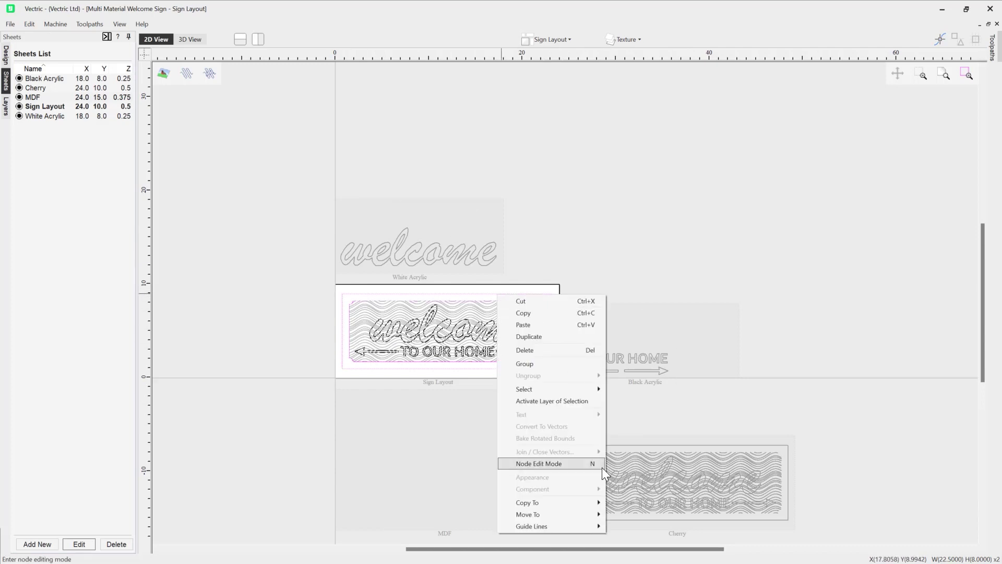
mouse_move(582, 500)
mouse_move(654, 515)
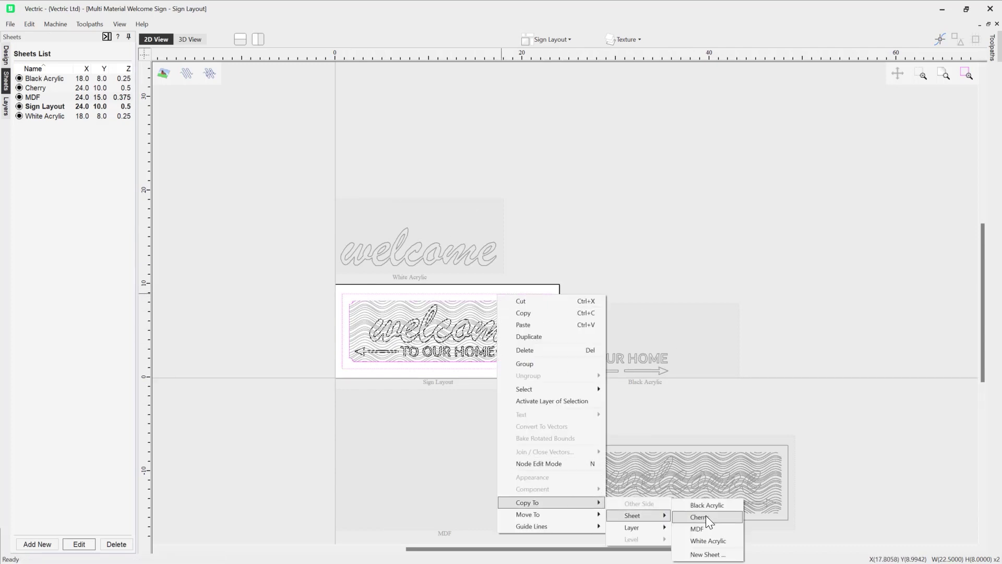
left_click(712, 530)
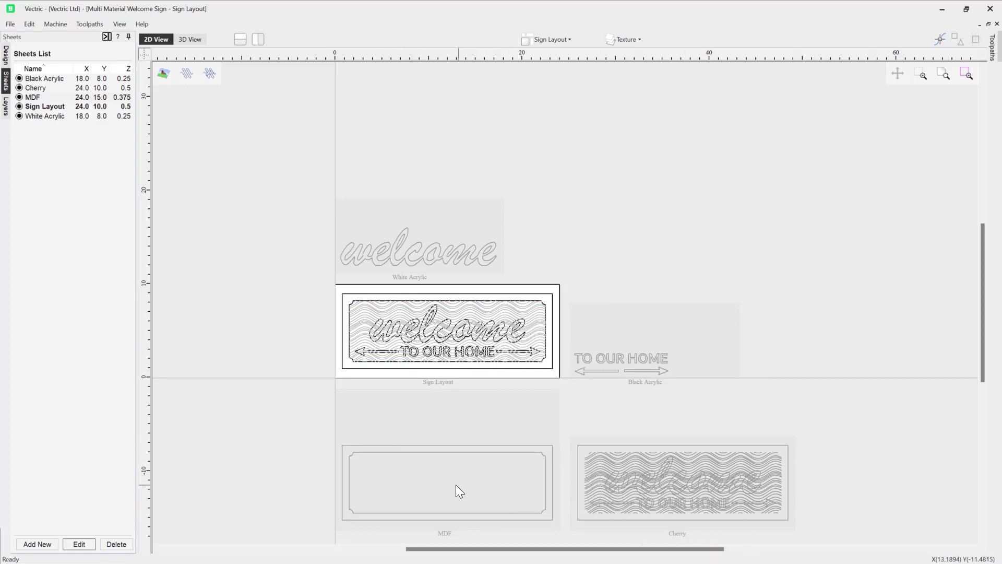
left_click(439, 488)
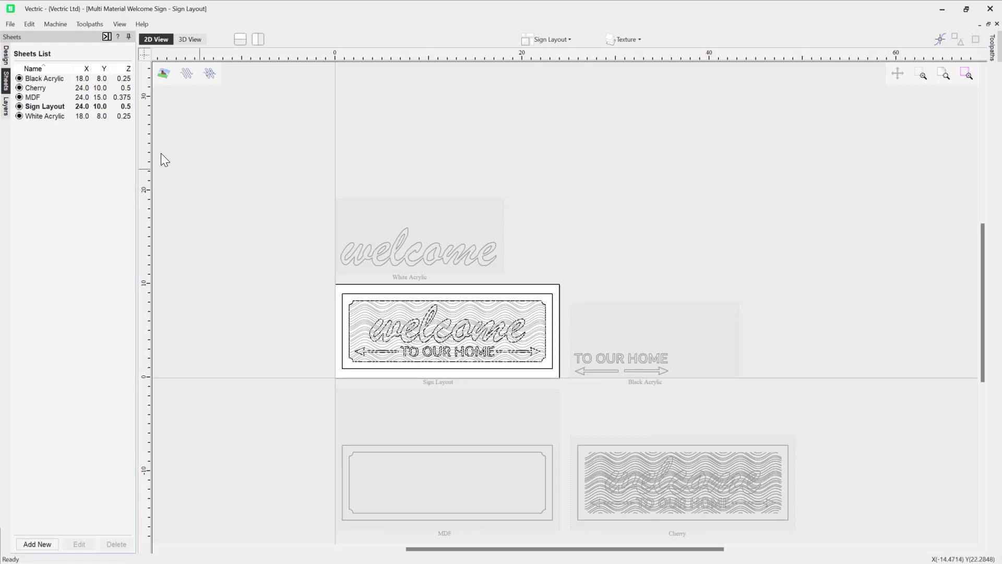
left_click(126, 80)
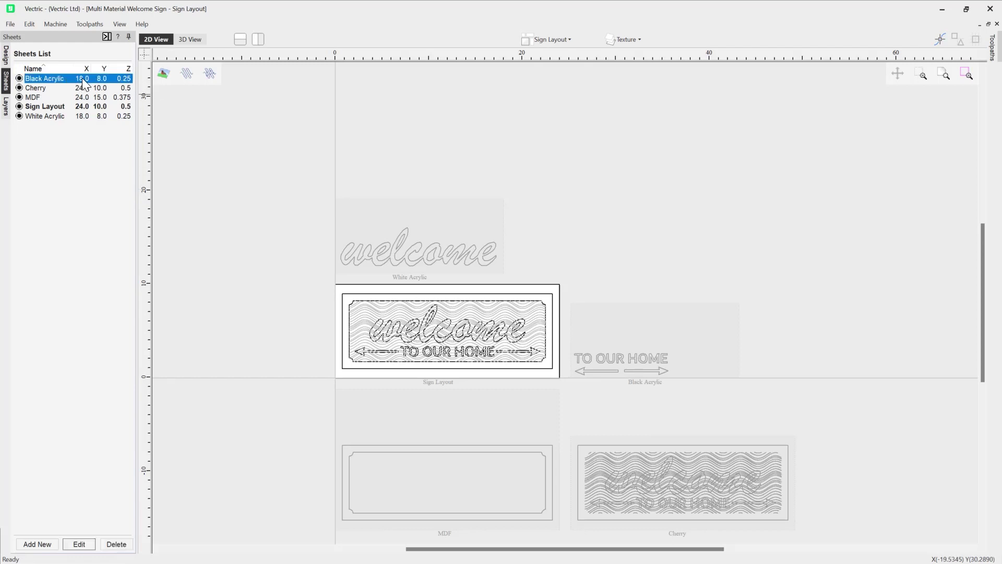
Select Black Acrylic and White Acrylic together and change their thickness from 0.25 to 0.26 inches
left_click(123, 117, "ctrl")
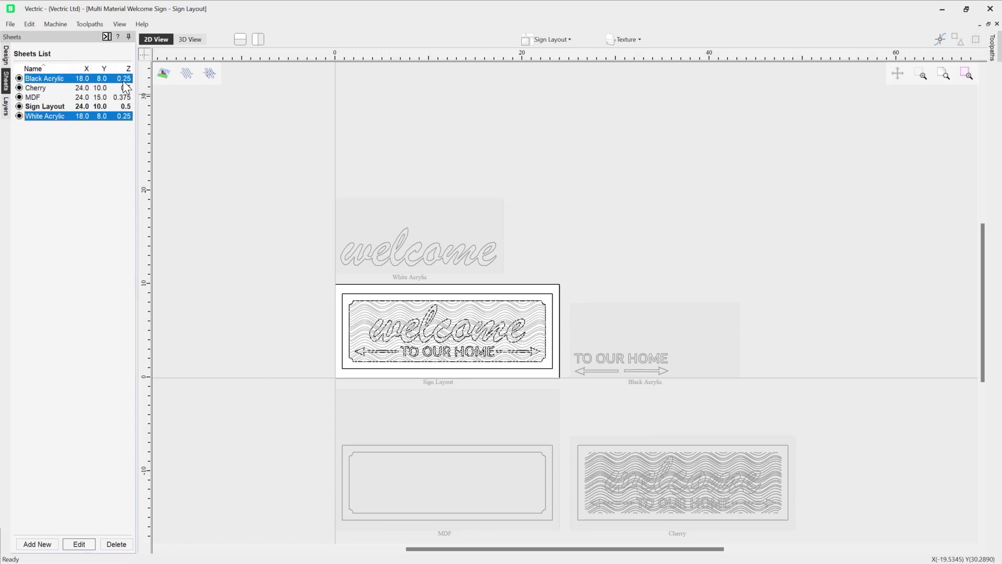
left_click(79, 544)
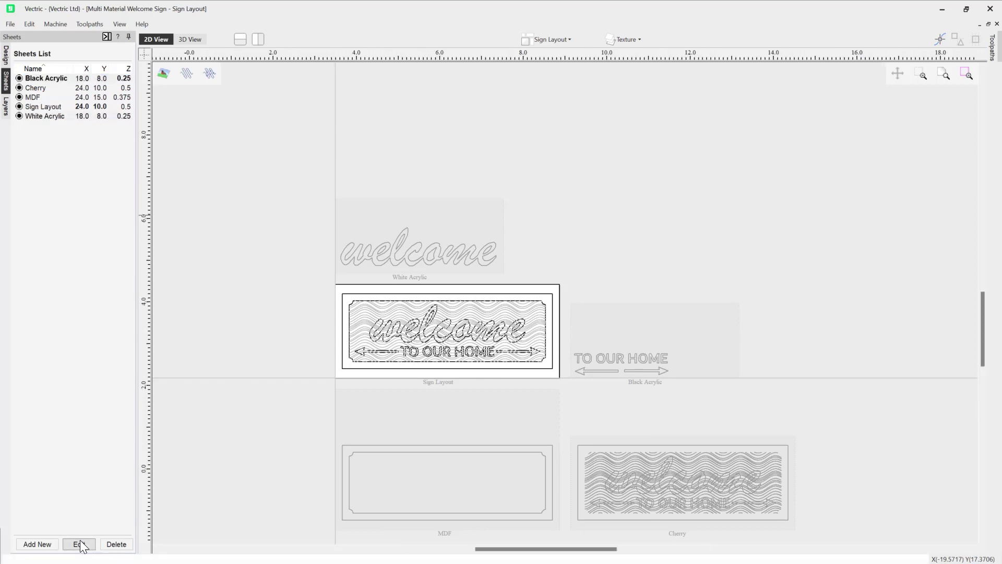
left_click_drag(94, 107, 99, 108)
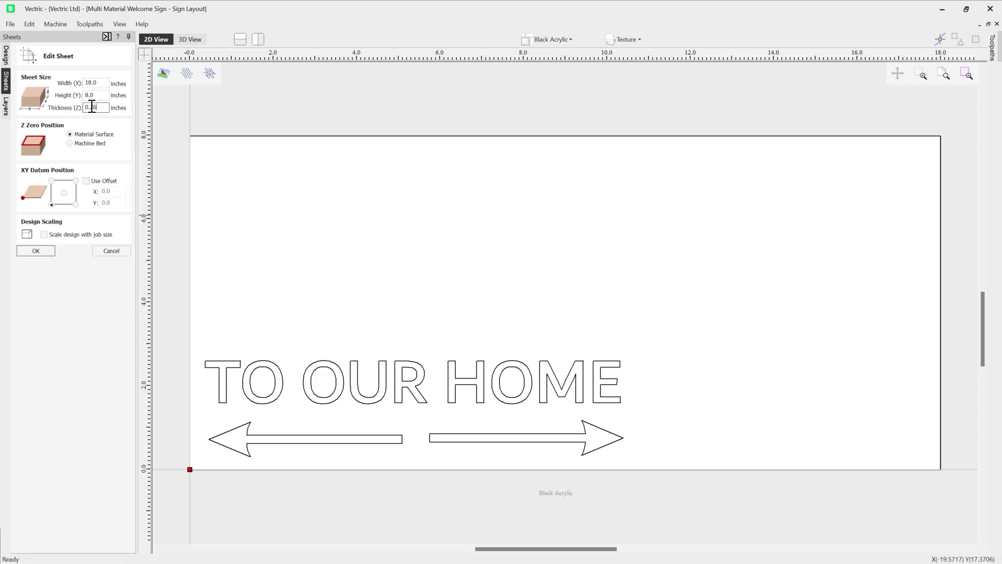
left_click(36, 251)
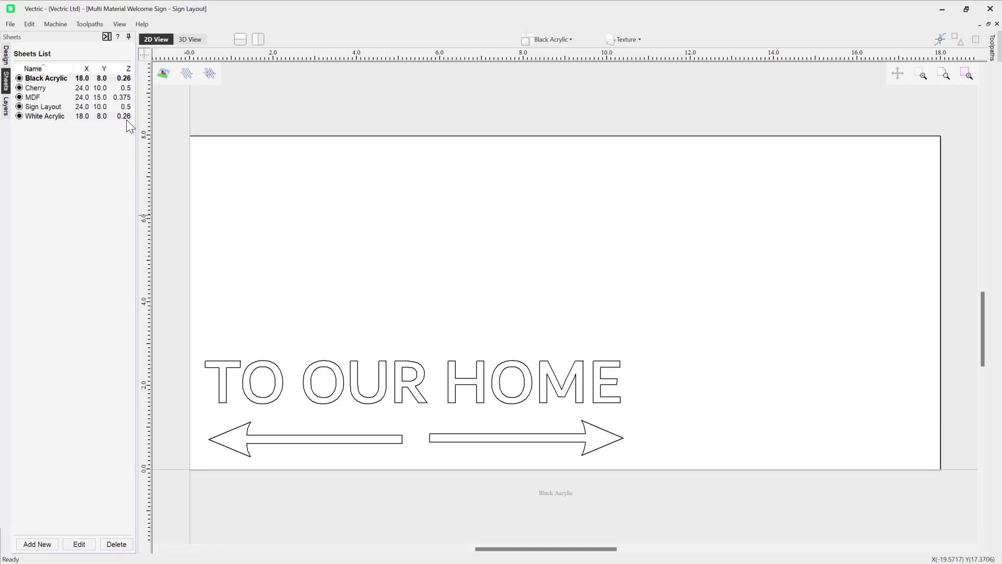
left_click(114, 204)
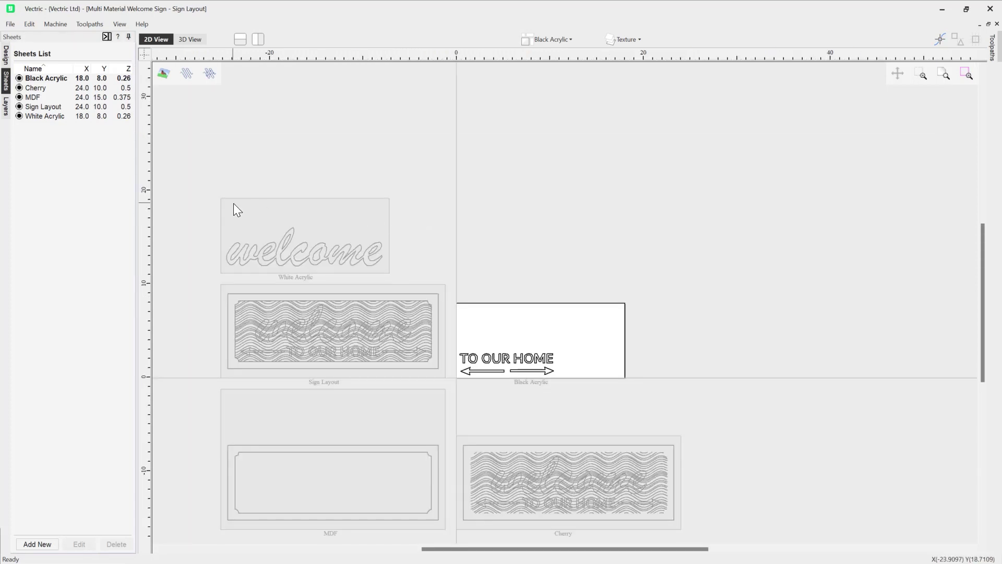
Try a width of 6 in Black Acrylic's Job Setup, then cancel to keep 18 x 8 inches
left_click(7, 58)
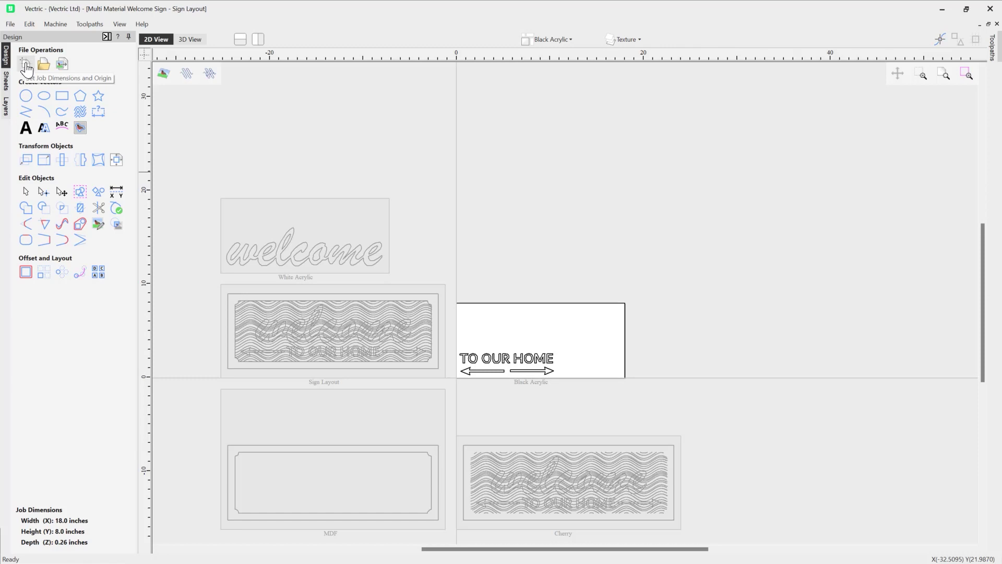
left_click(25, 65)
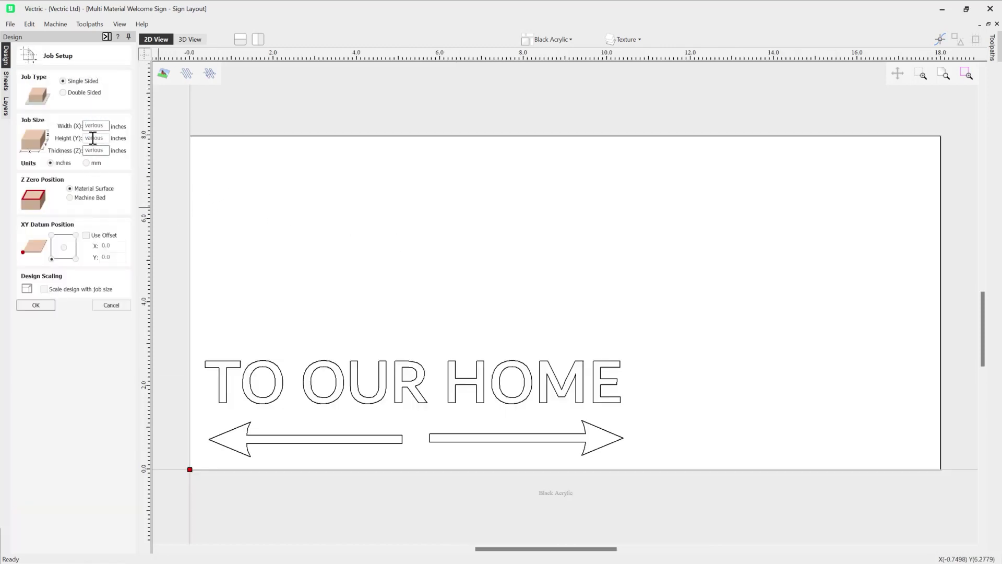
scroll(187, 298, "down", 1)
scroll(186, 296, "down", 4)
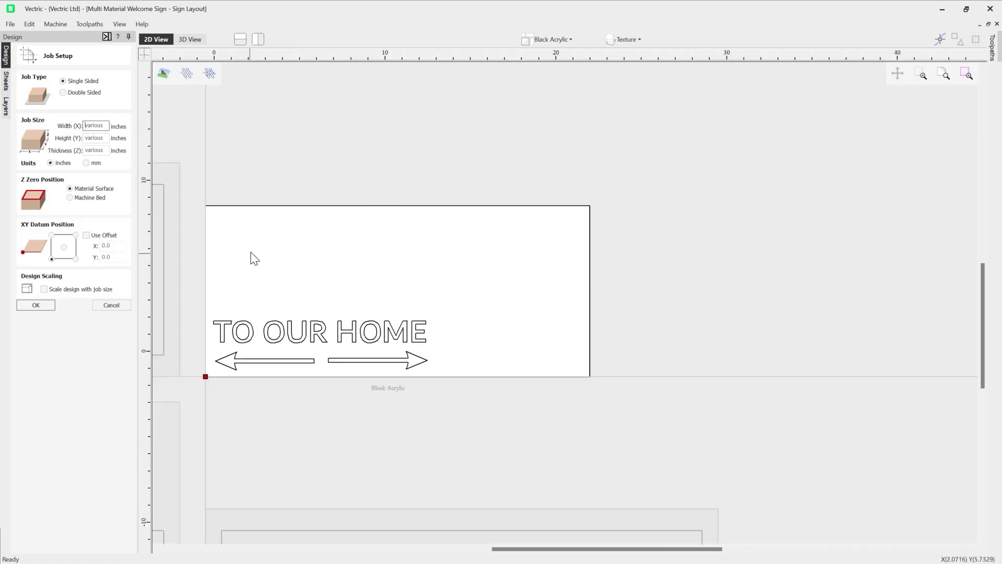
scroll(350, 245, "up", 4)
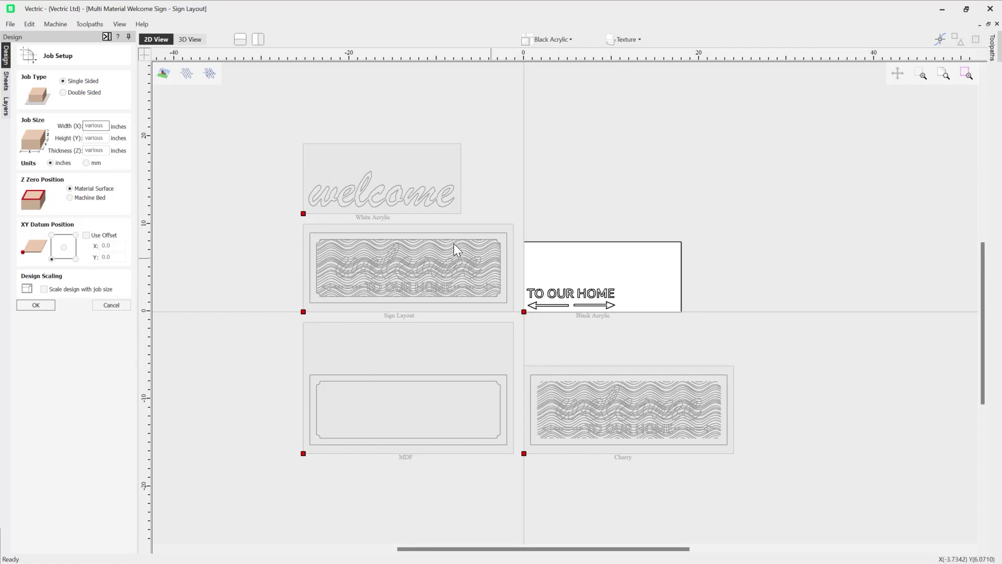
left_click(102, 127)
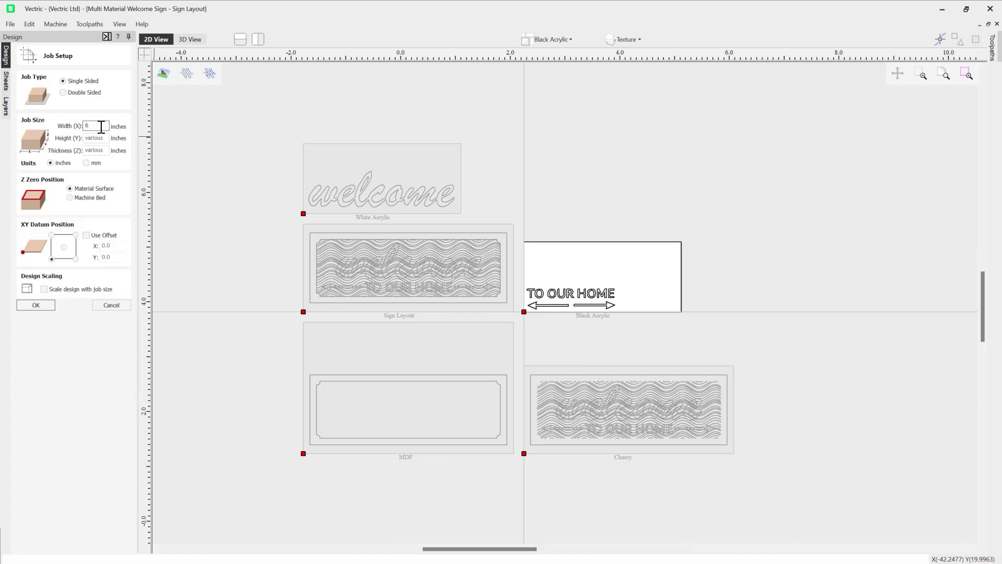
key("Return")
scroll(550, 224, "down", 5)
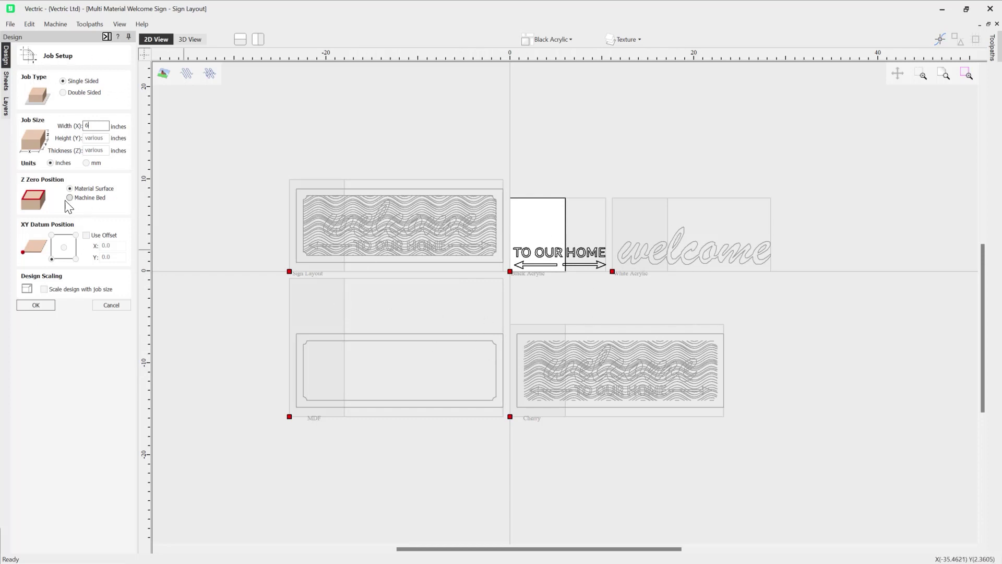
left_click(122, 306)
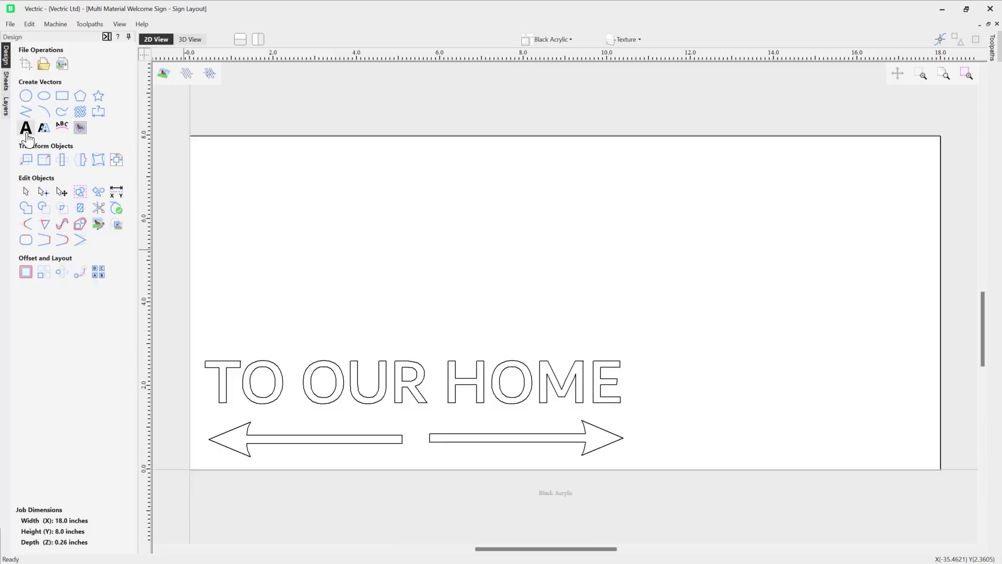
left_click(6, 81)
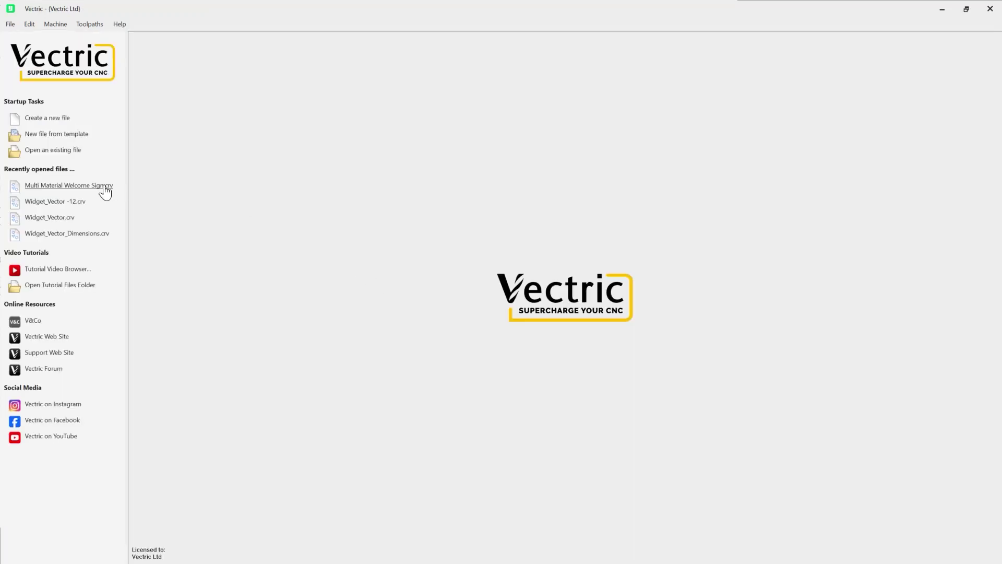
Reopen Multi Material Welcome Sign and make Cherry the active sheet for toolpaths
left_click(89, 186)
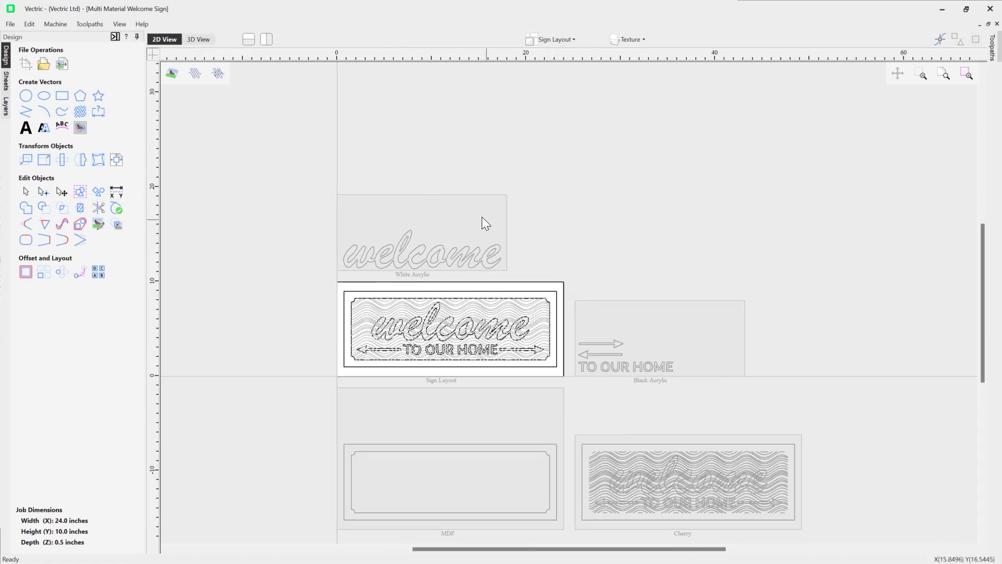
left_click(115, 36)
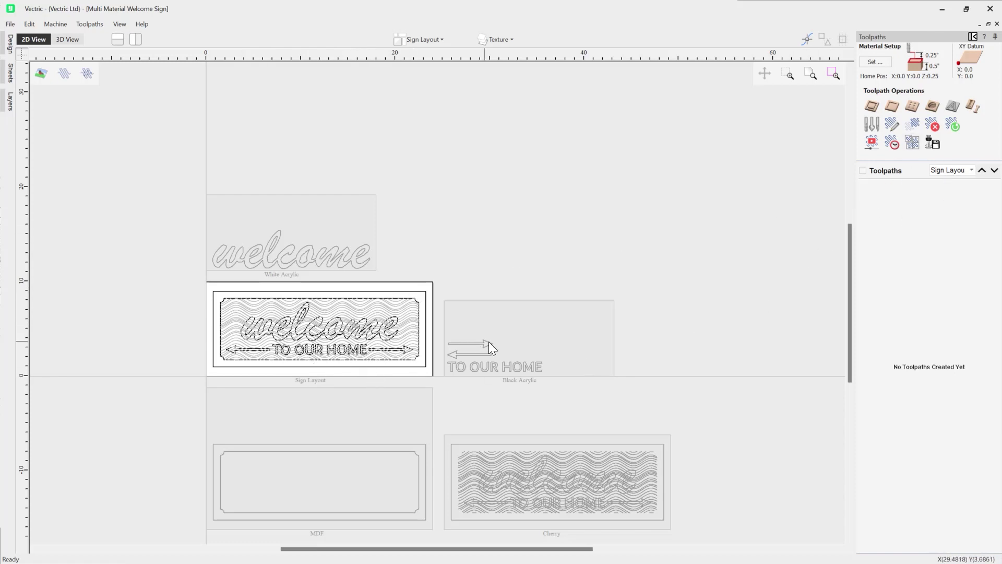
left_click(604, 440)
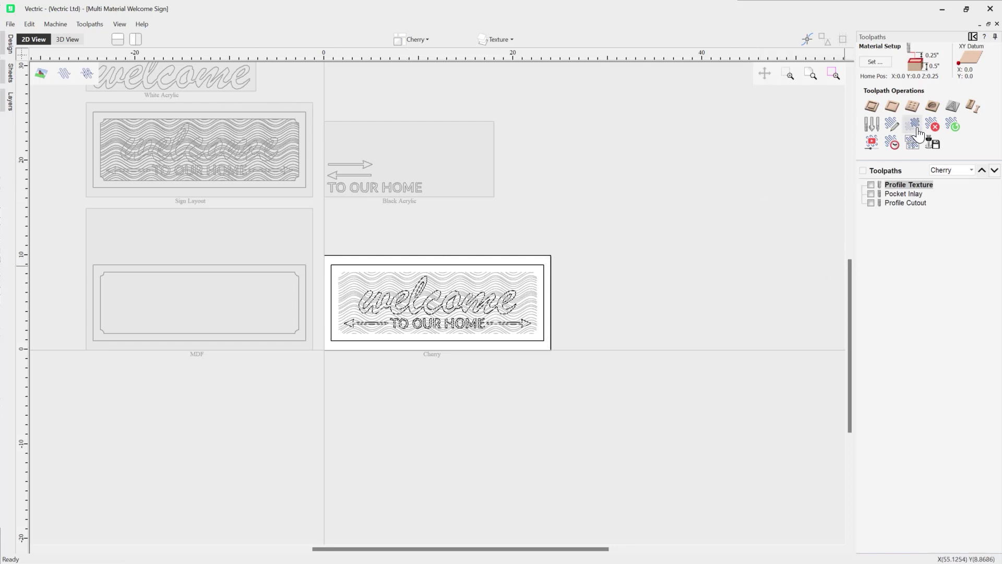
Simulate all Cherry toolpaths in 3D and orbit the carved sign, then switch to White Acrylic
left_click(873, 144)
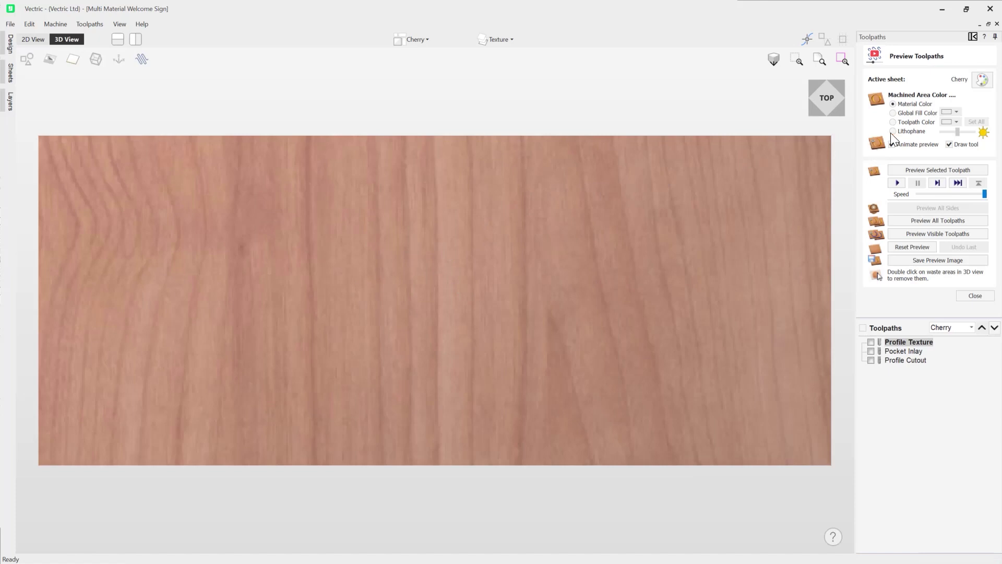
left_click(972, 82)
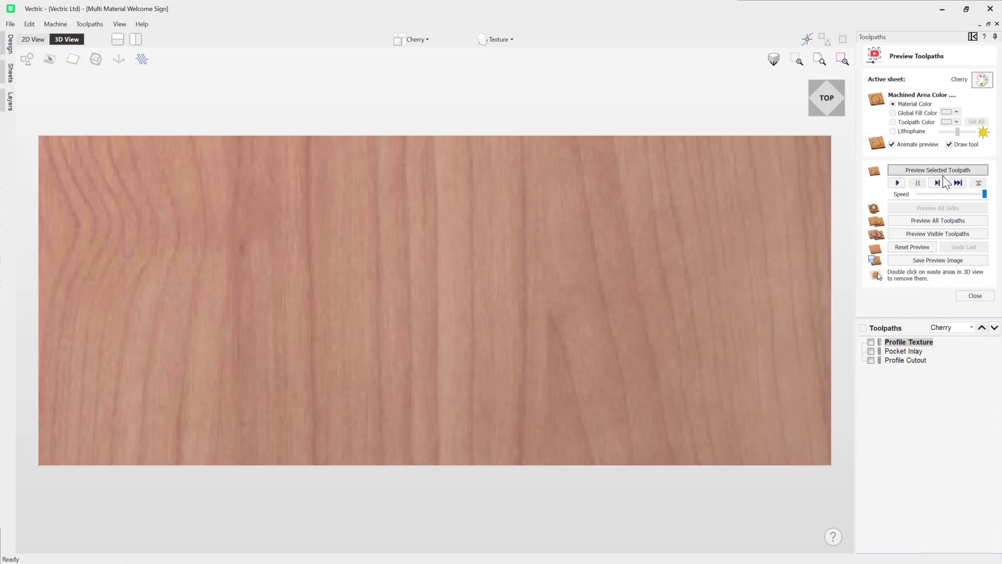
left_click(934, 220)
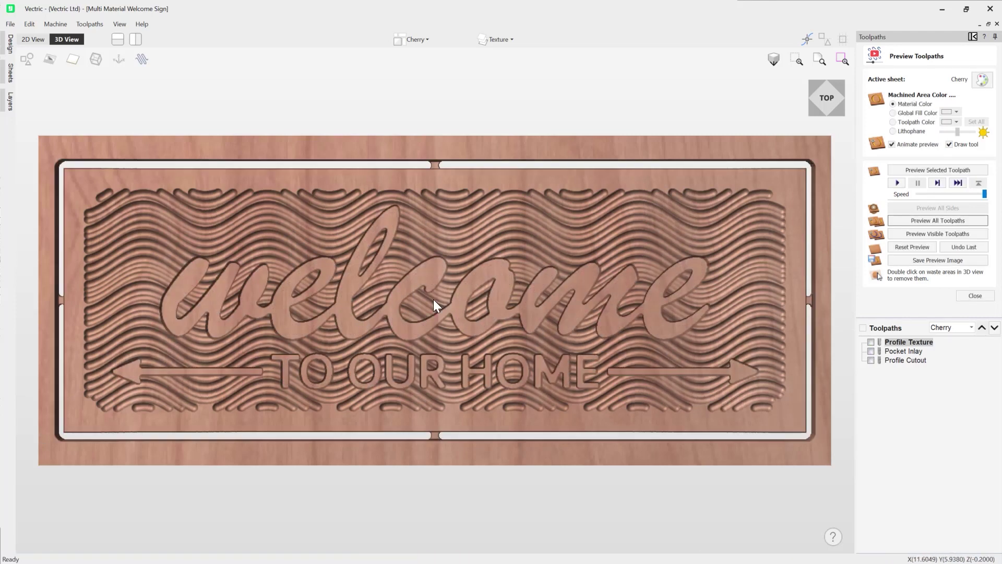
left_click_drag(478, 375, 543, 328)
scroll(473, 323, "down", 3)
left_click_drag(473, 322, 515, 330)
scroll(512, 330, "down", 2)
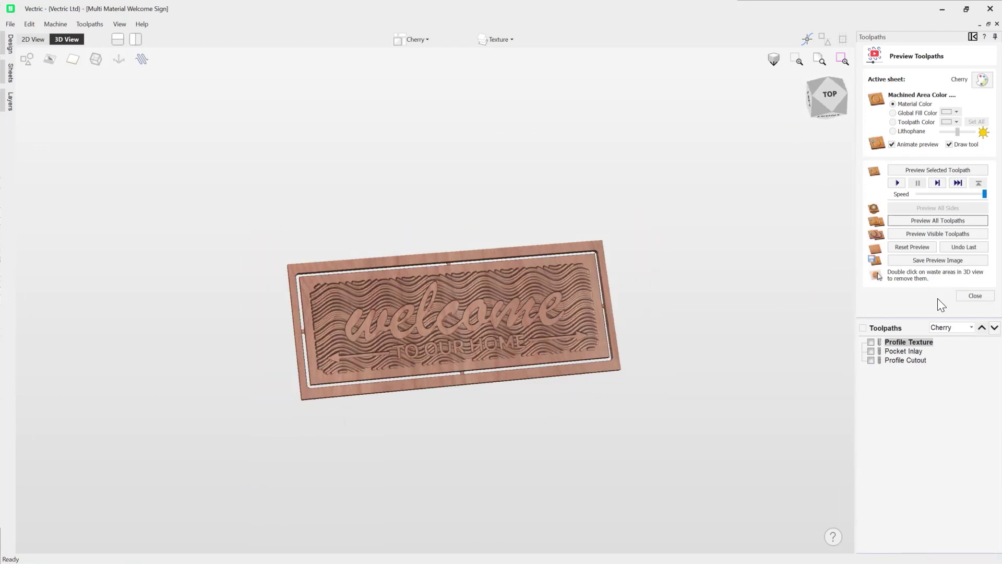
left_click(972, 327)
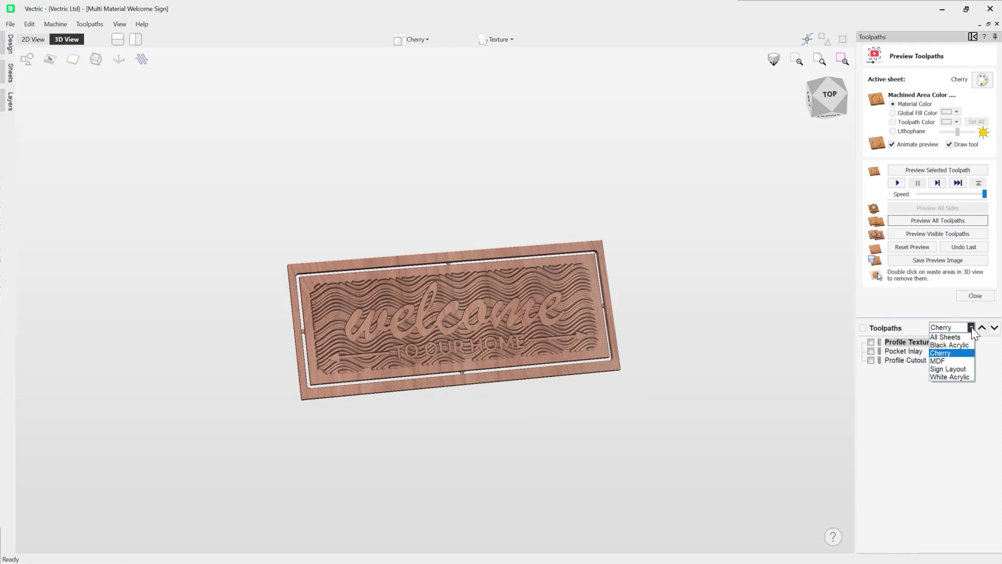
left_click(953, 377)
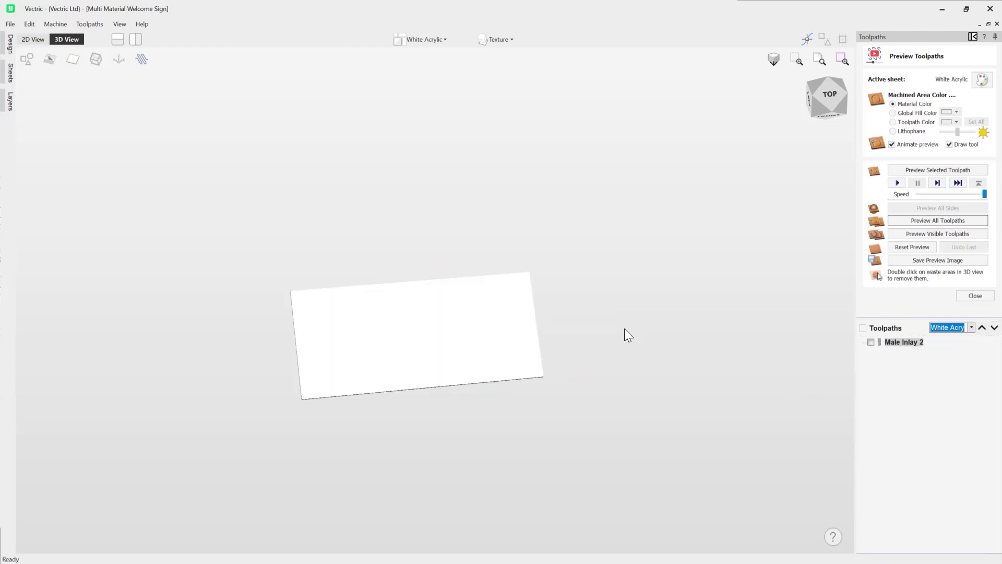
Simulate Male Inlay 2 and remove the waste, leaving freestanding 'welcome' letters
left_click(982, 79)
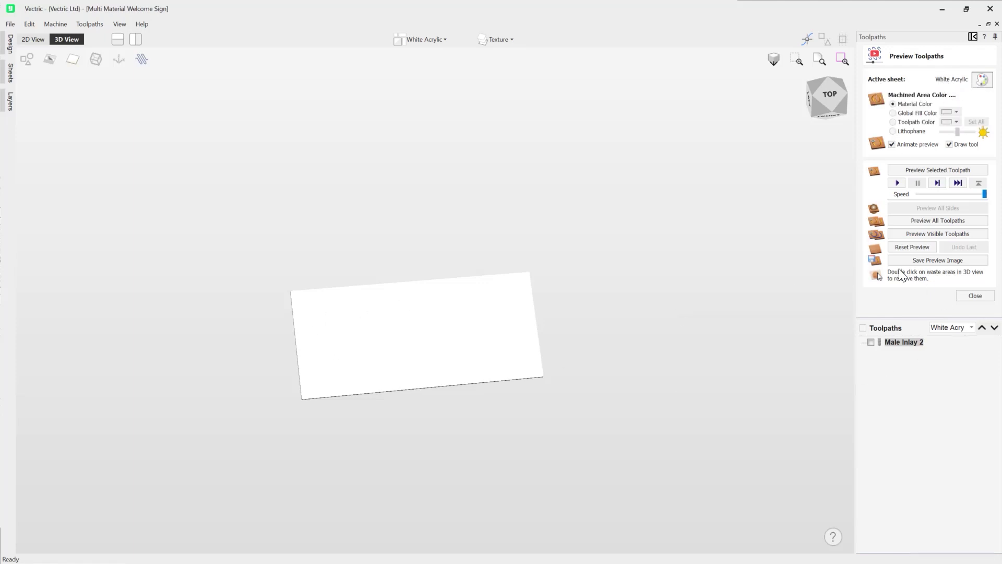
left_click(929, 170)
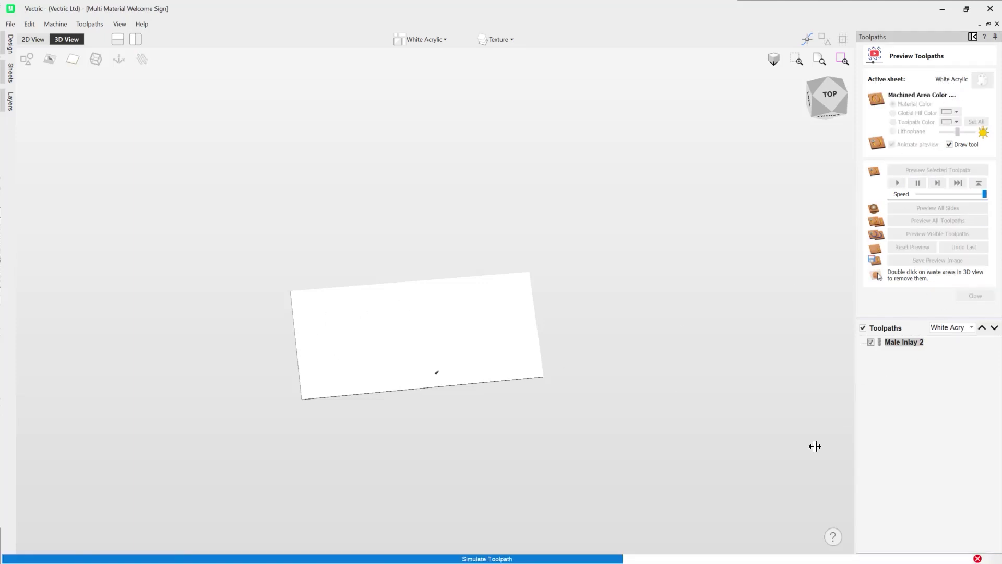
double_click(453, 317)
left_click_drag(503, 382, 454, 365)
scroll(421, 391, "up", 3)
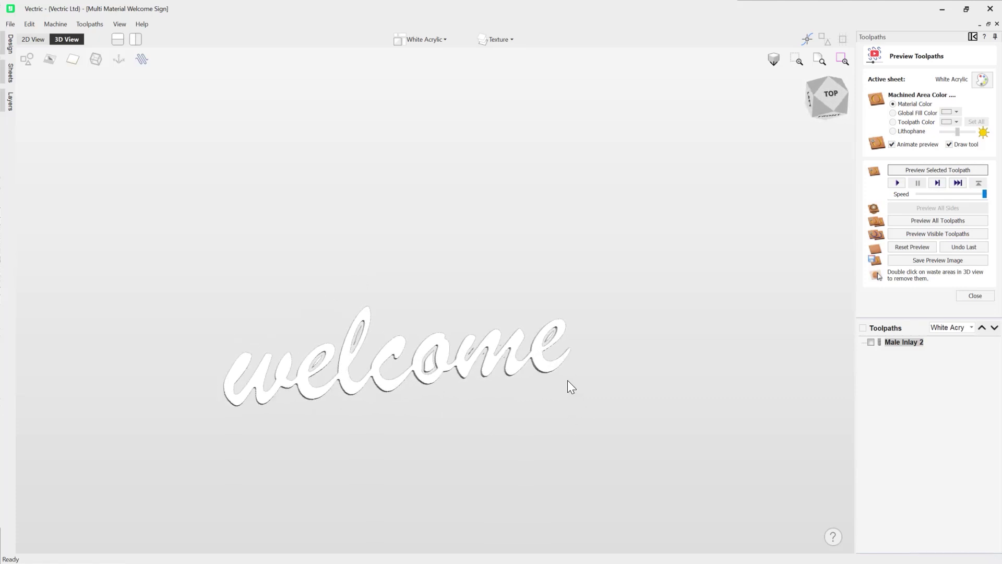
left_click(972, 328)
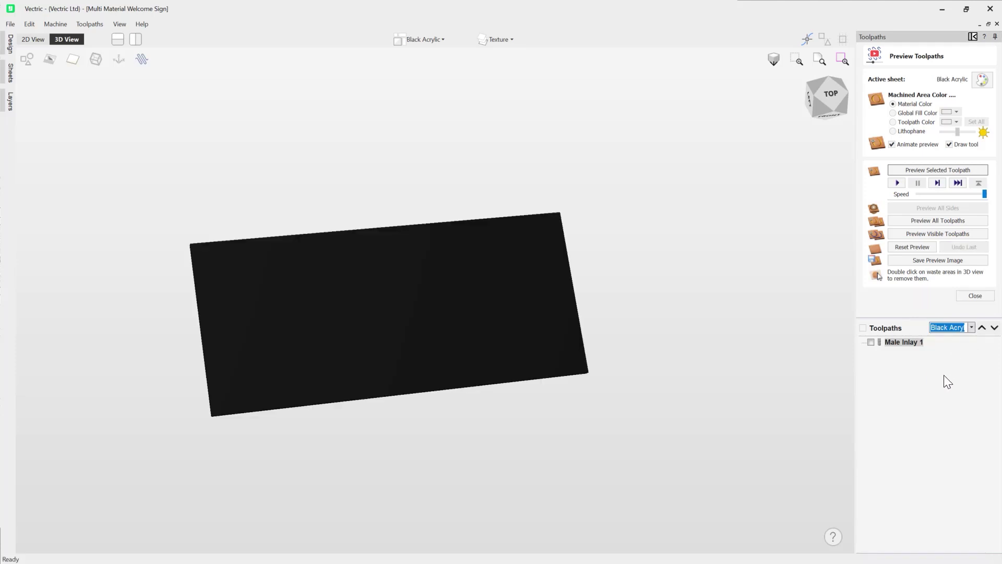
Simulate Male Inlay 1 and remove the waste board, leaving the TO OUR HOME letters and arrows
left_click(985, 81)
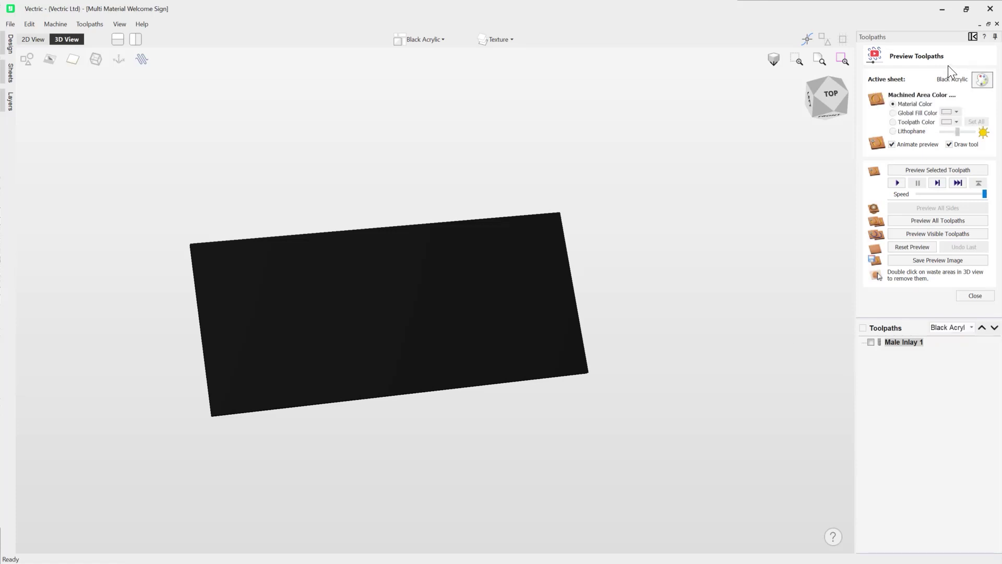
left_click(955, 167)
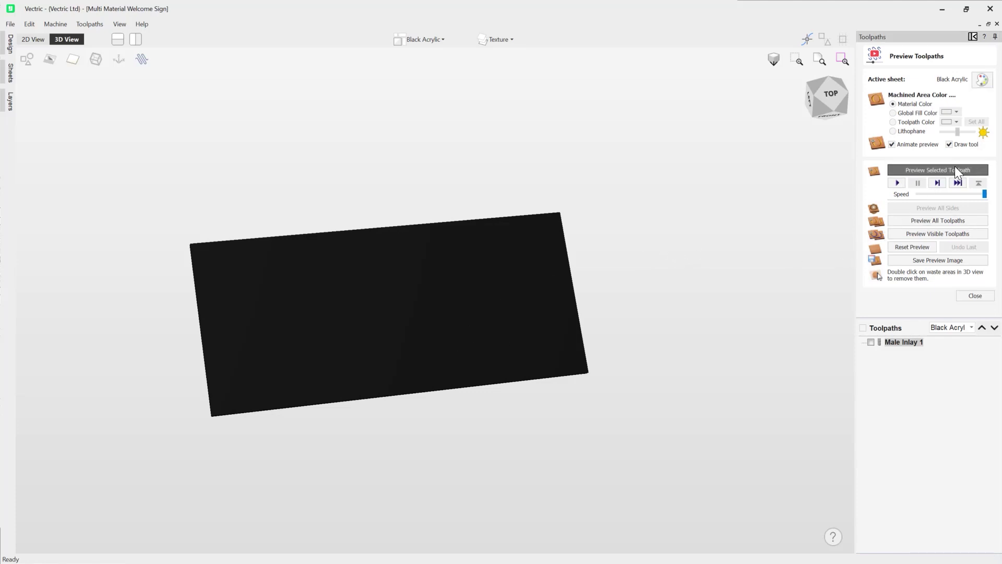
double_click(365, 326)
left_click_drag(475, 331, 446, 349)
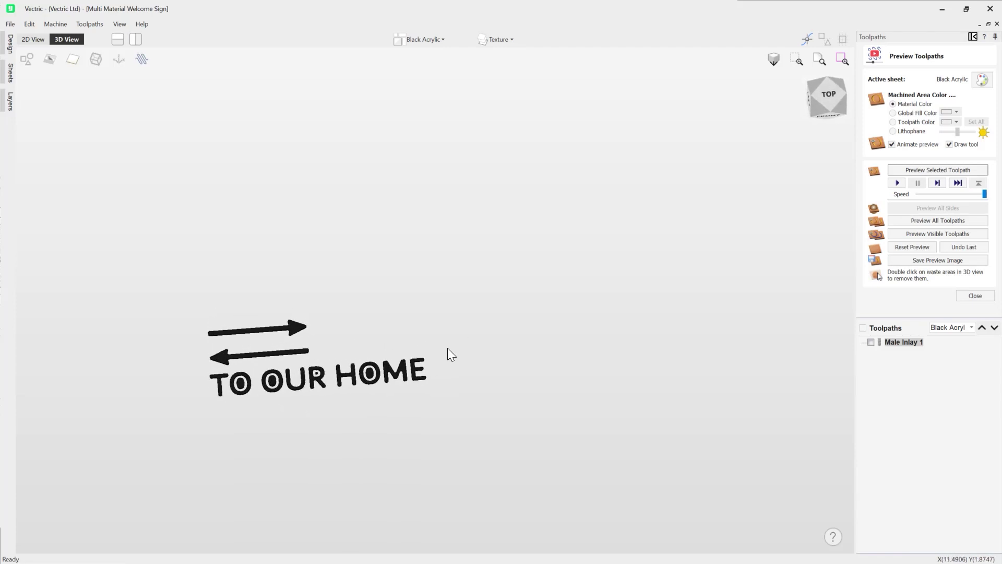
left_click(424, 40)
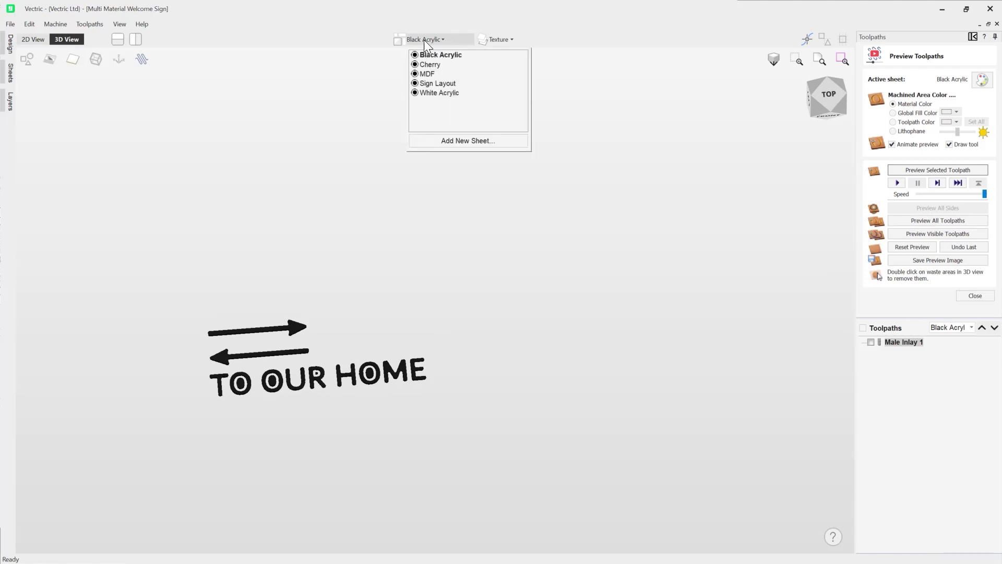
Simulate the MDF Profile toolpath, remove both waste areas to reveal the frame, then close the preview
left_click(426, 74)
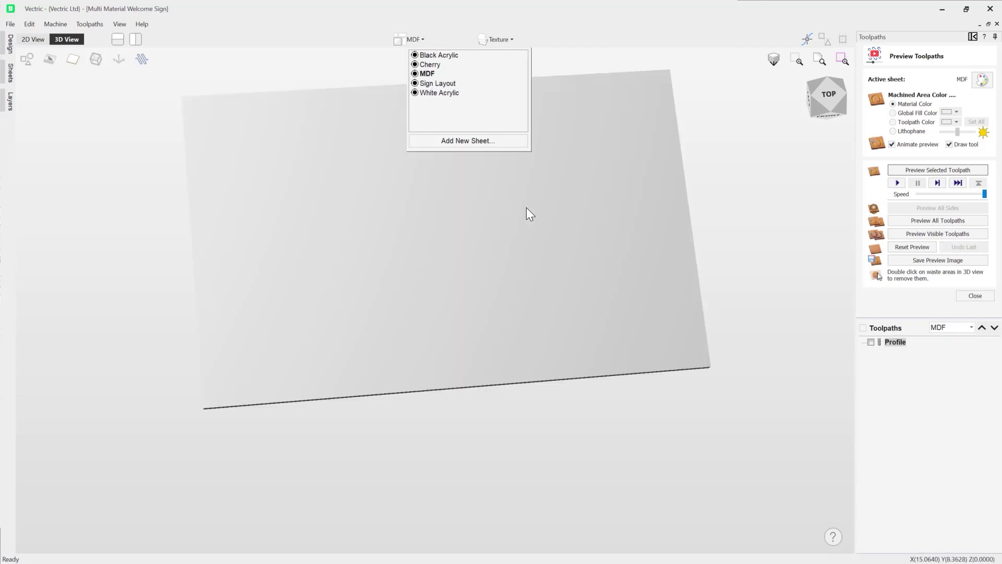
left_click(985, 82)
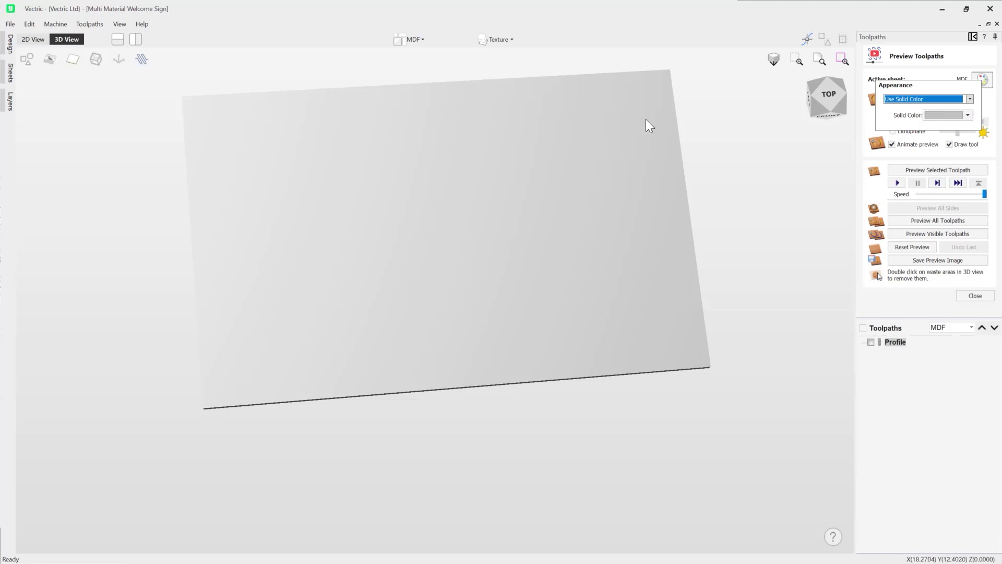
left_click(927, 290)
left_click(939, 169)
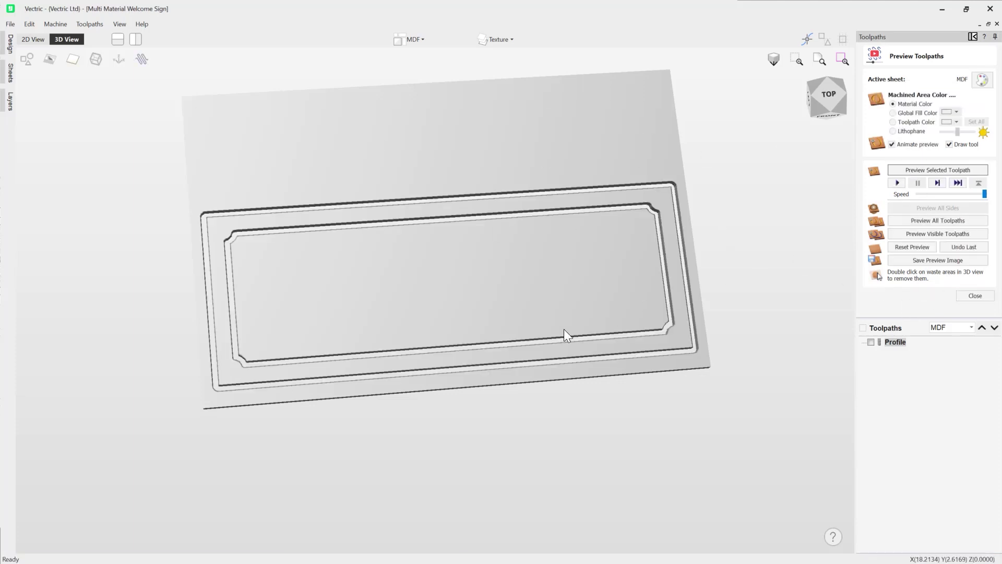
double_click(563, 158)
double_click(512, 259)
left_click_drag(515, 261, 590, 321)
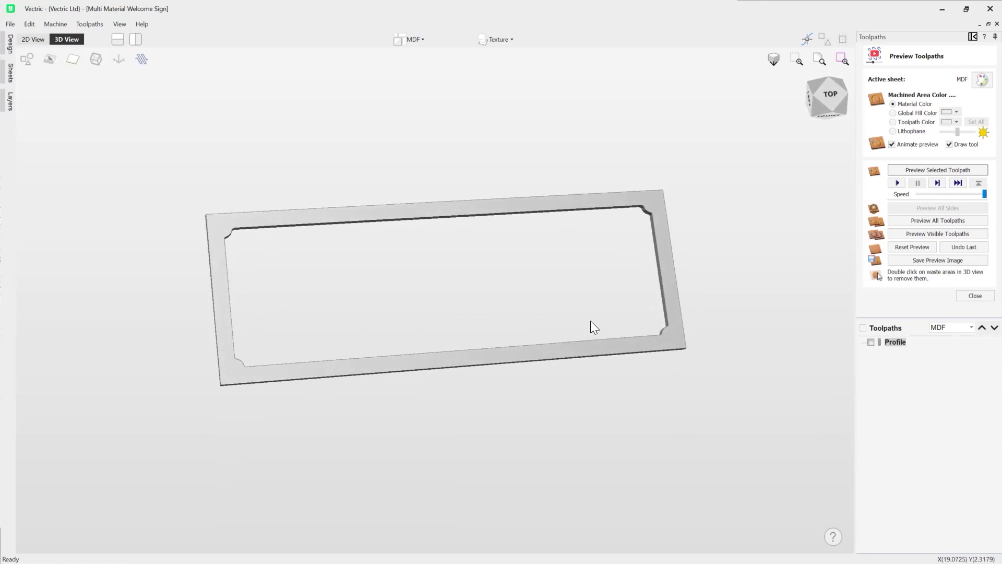
left_click(972, 296)
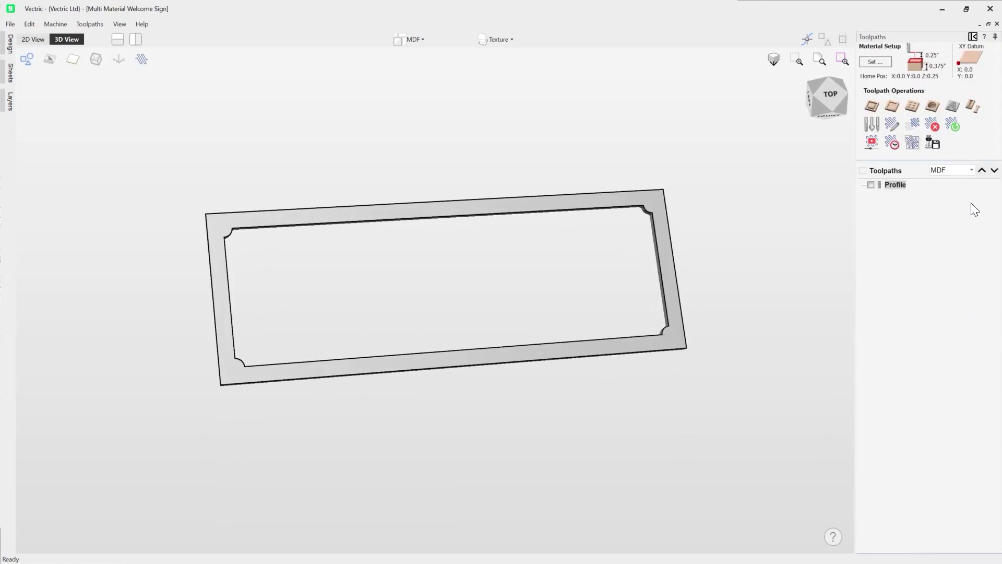